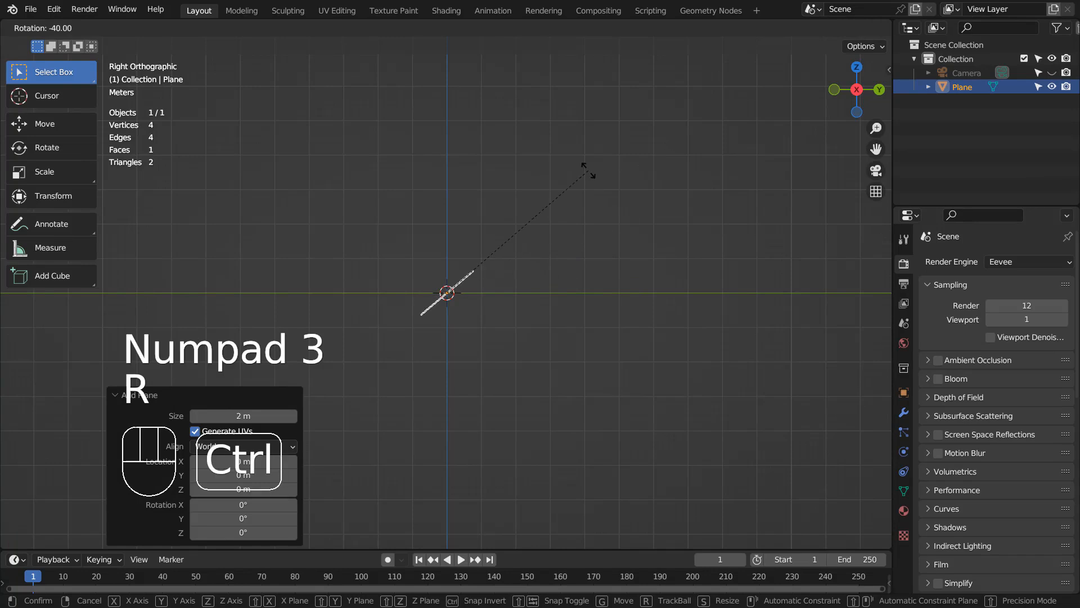
Rotate the plane by -40° in the right side view and scale it up about 4.1 times in the camera view.
left_click(588, 171, "ctrl")
key("KP_2")
key("KP_0")
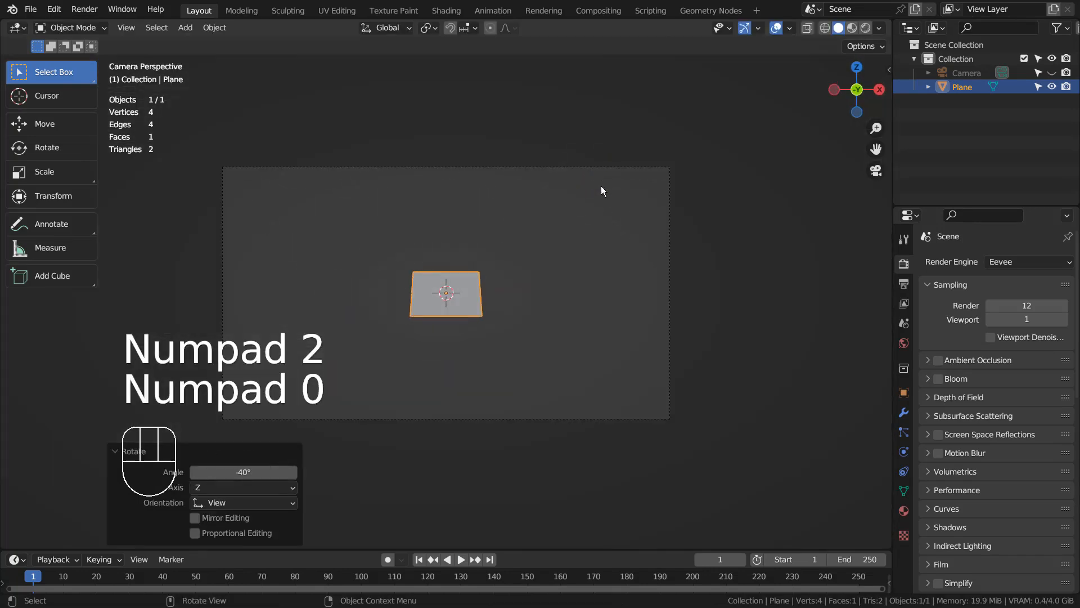
key("s")
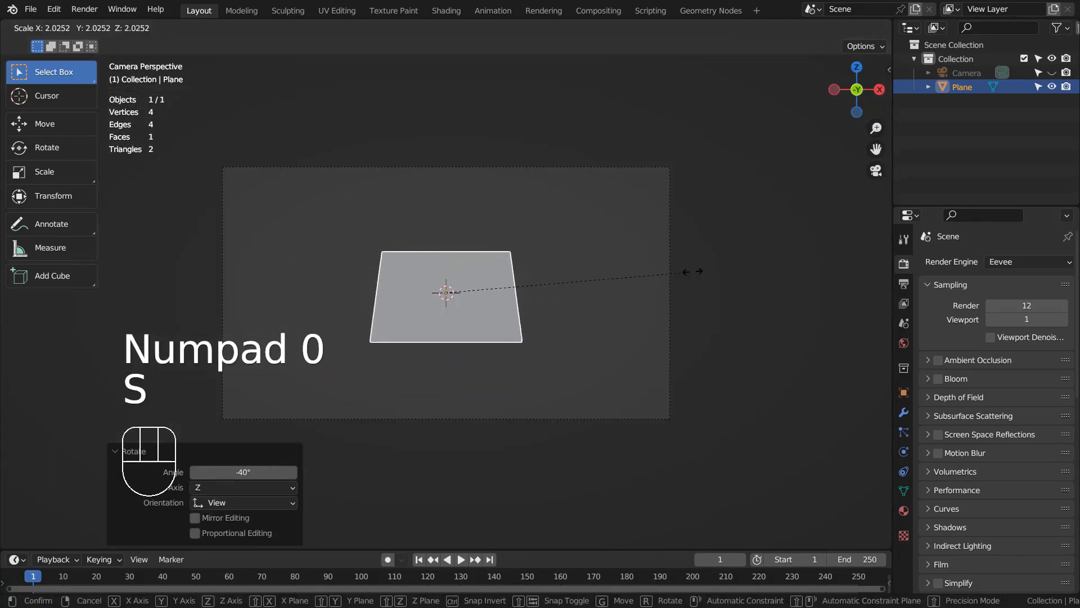
left_click(49, 224)
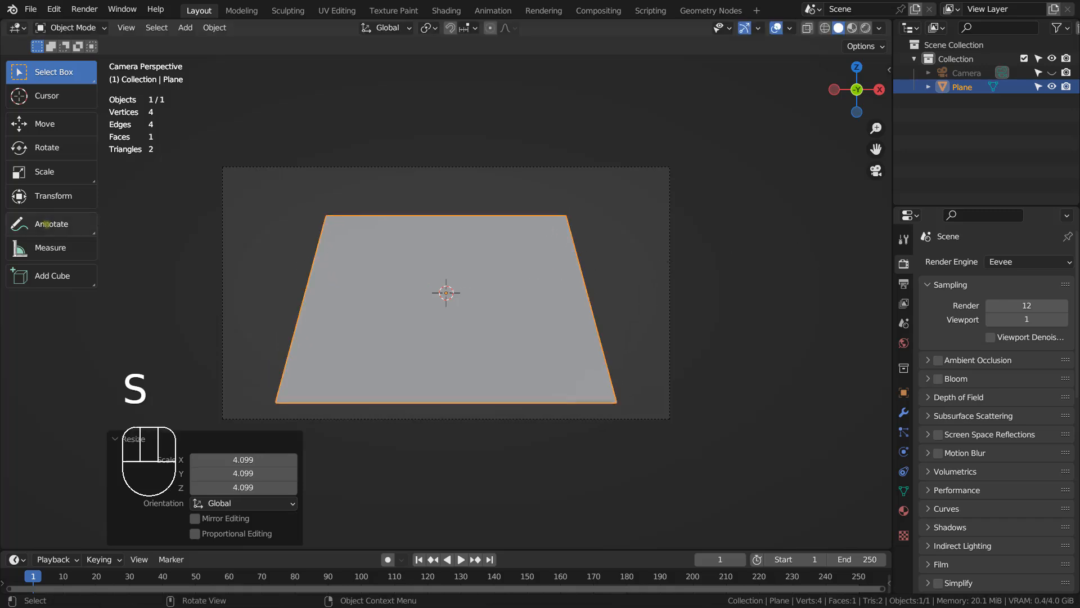
Rotate the plane by 20° in the right side view and return to the camera view.
key("KP_3")
key("KP_3")
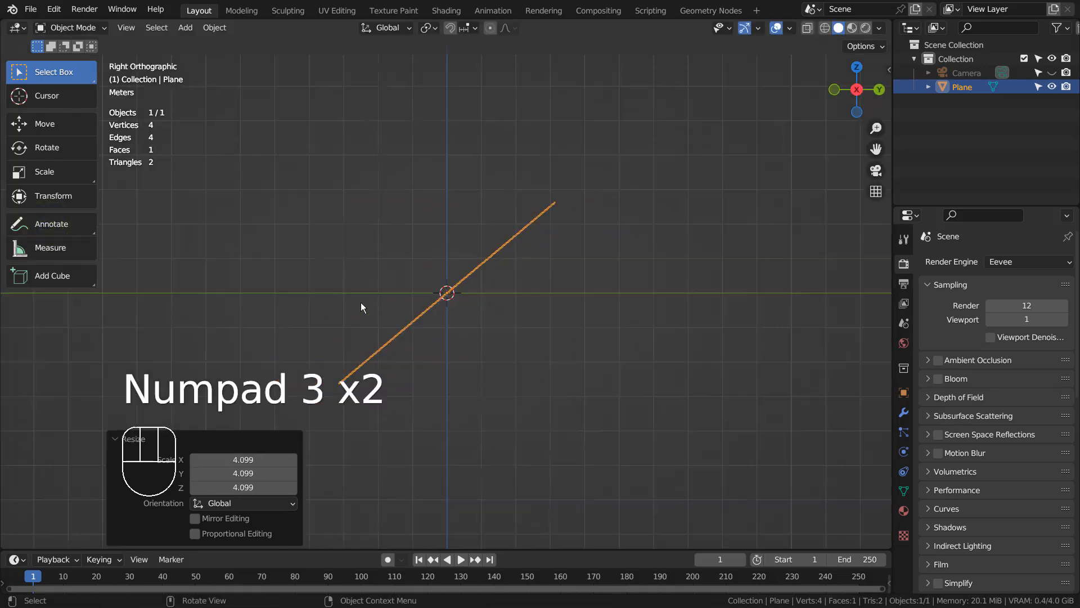
key("r")
key("ctrl")
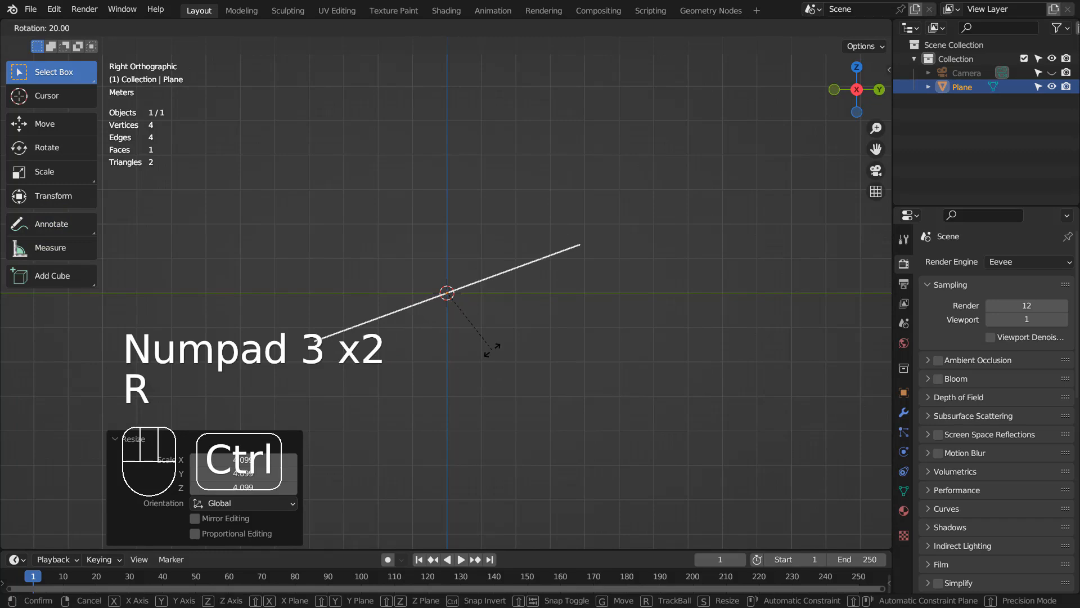
left_click(492, 350)
key("KP_0")
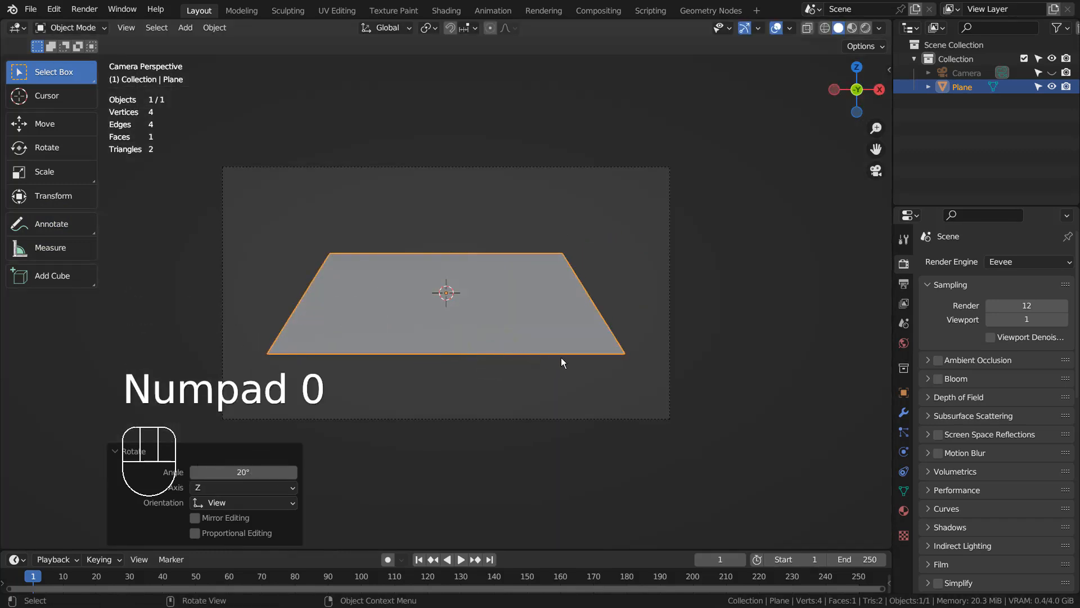
Rotate the plane by 45° in the top view and check it through the camera.
key("KP_7")
key("r")
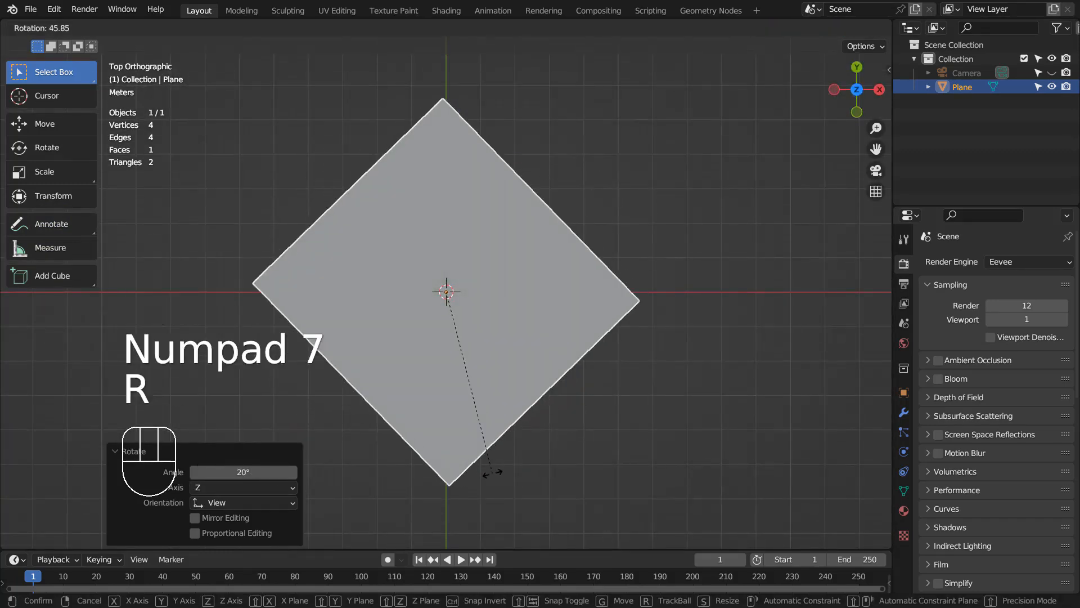
key("ctrl")
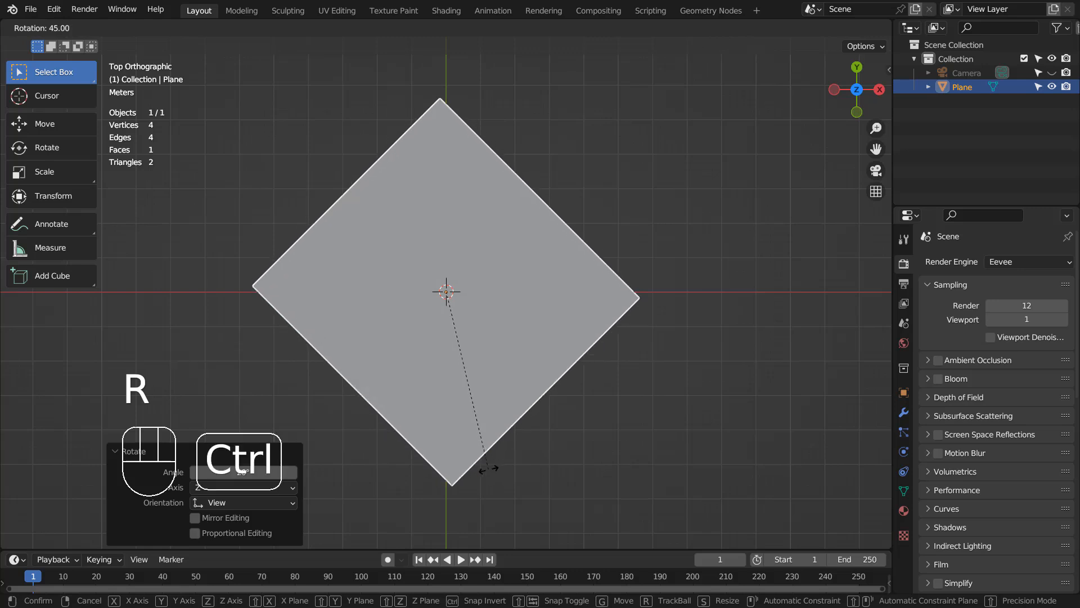
left_click(484, 472)
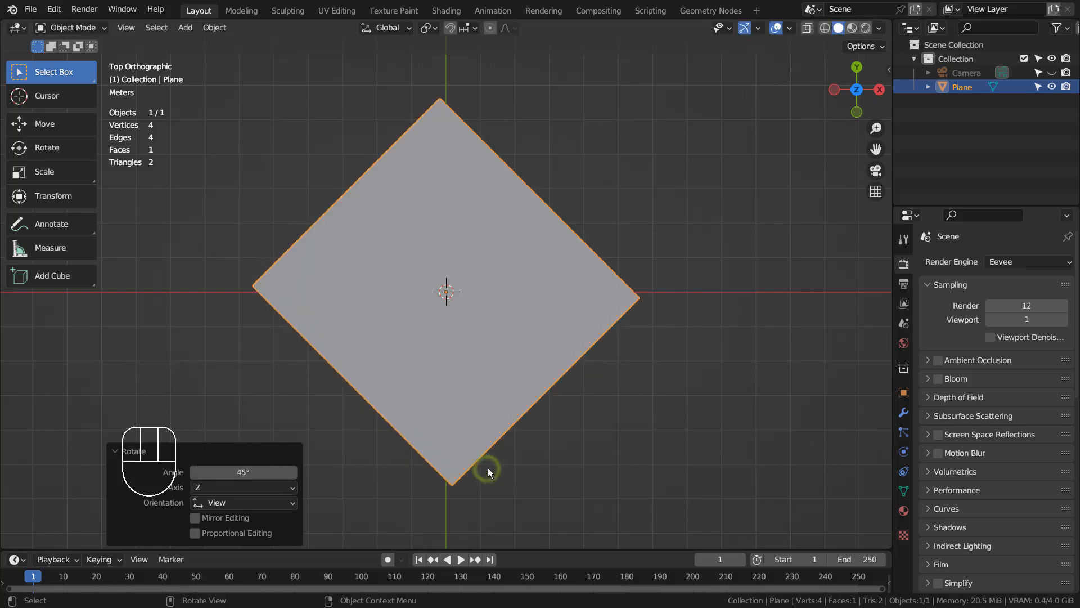
key("KP_0")
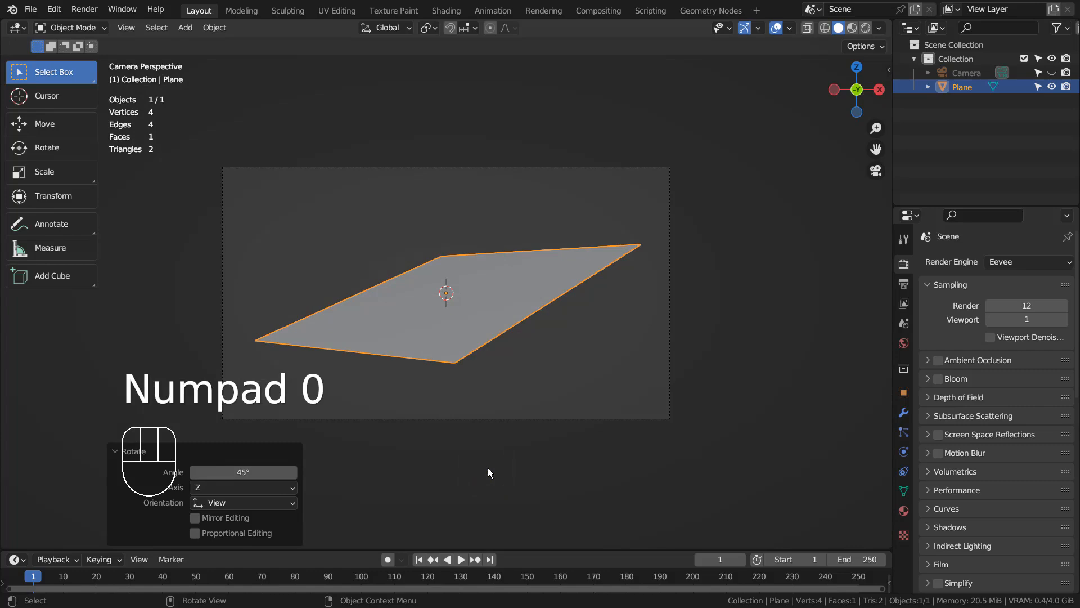
Rotate the plane in the top view by about -35.7° and again by about 15.2°, checking it through the camera.
key("KP_7")
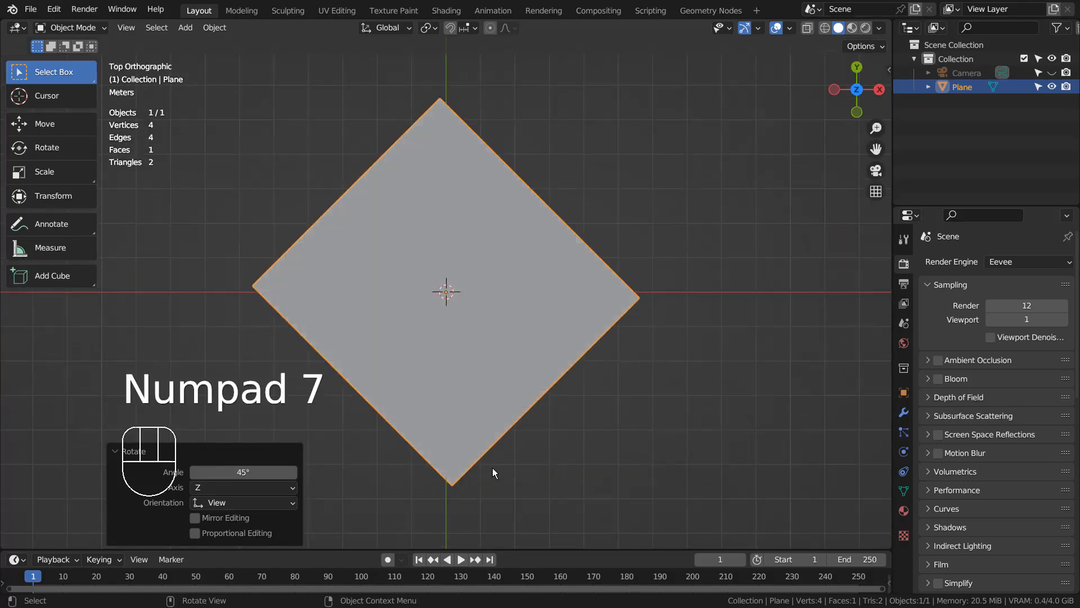
key("r")
left_click(511, 346)
key("KP_0")
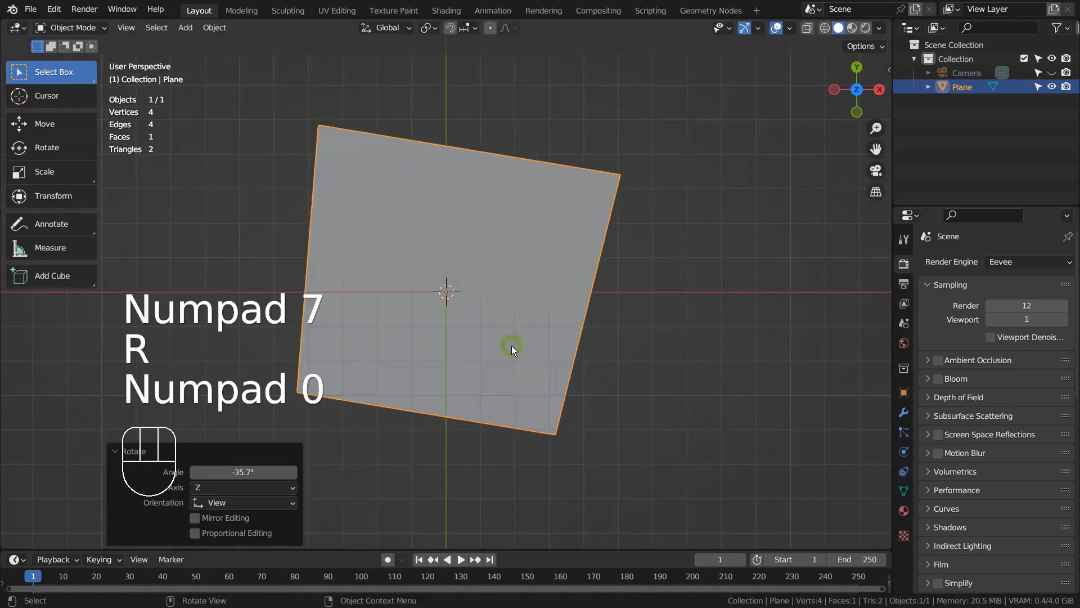
key("KP_0")
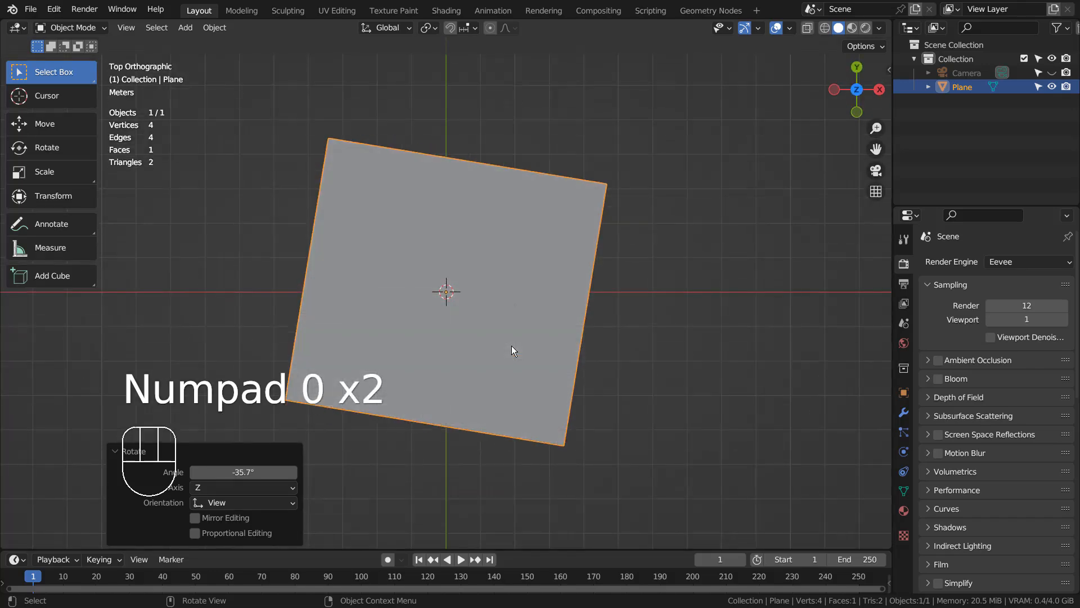
key("r")
left_click(511, 383)
key("KP_0")
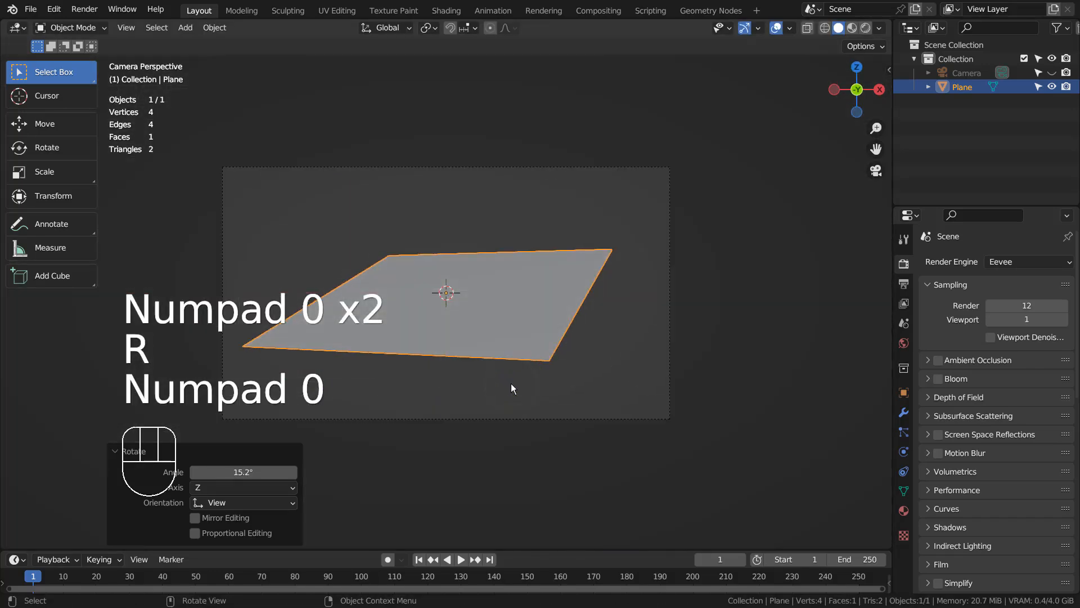
Rotate the plane by -25° in the top view to square it with the camera.
key("KP_0")
key("r")
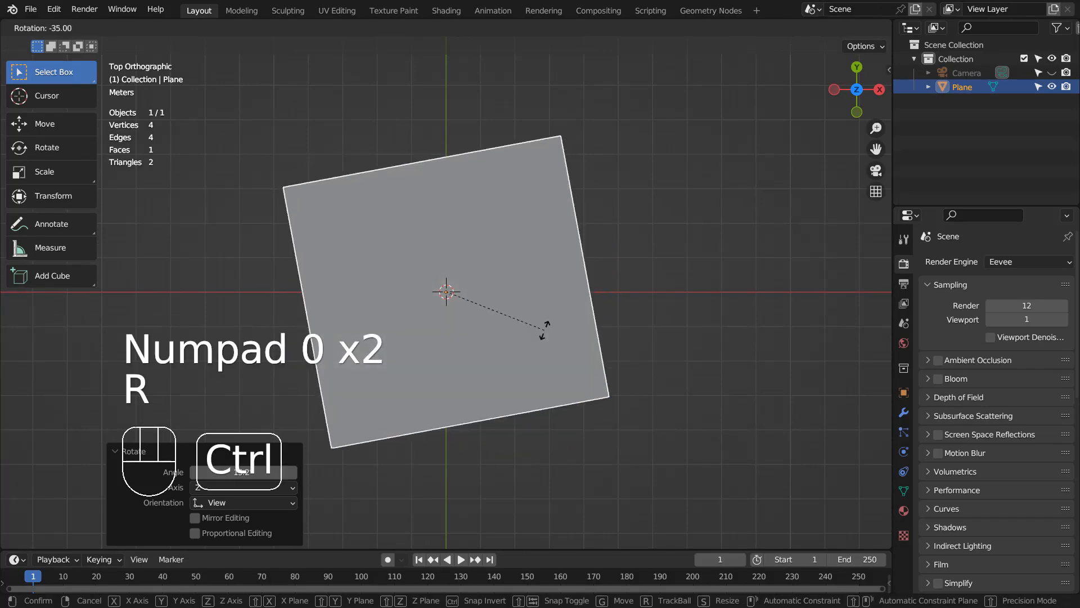
left_click(525, 345)
key("KP_0")
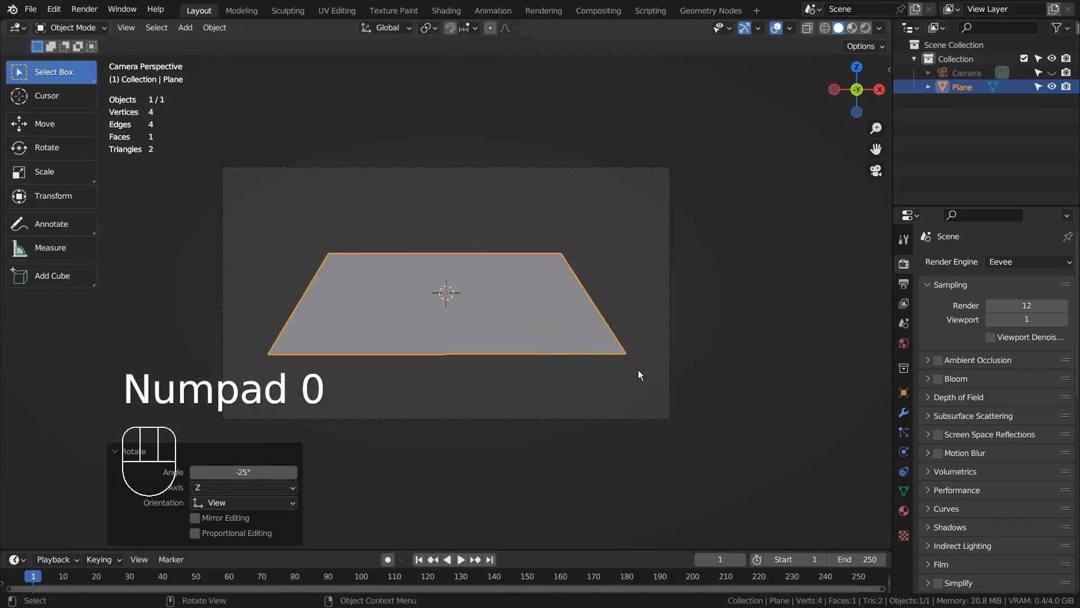
Try rotating the plane by about -4.9° around the global Z axis and undo that rotation.
key("r")
key("x")
key("z")
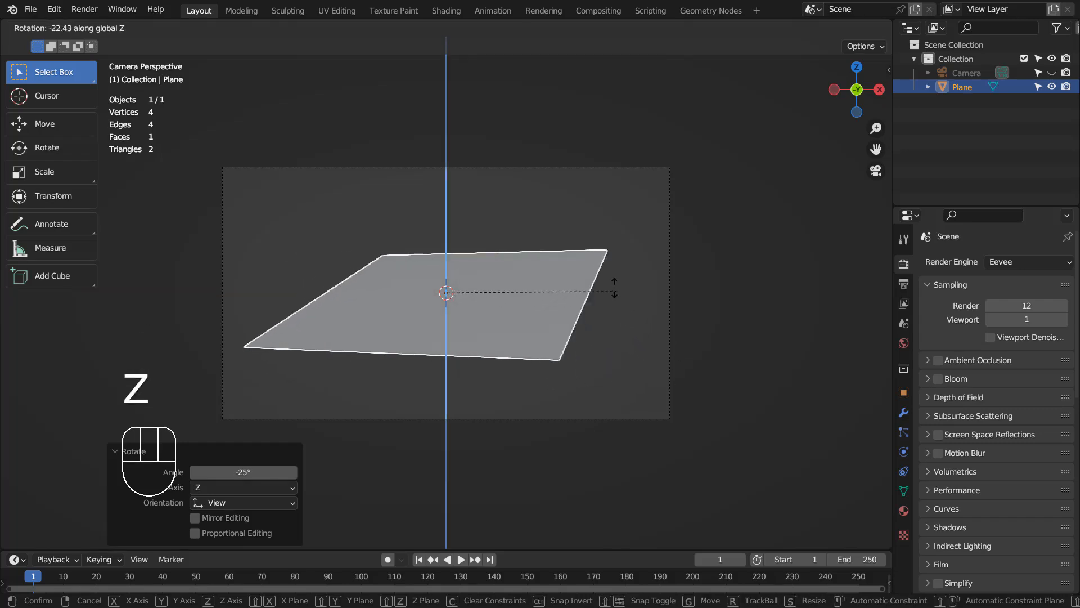
left_click(552, 325)
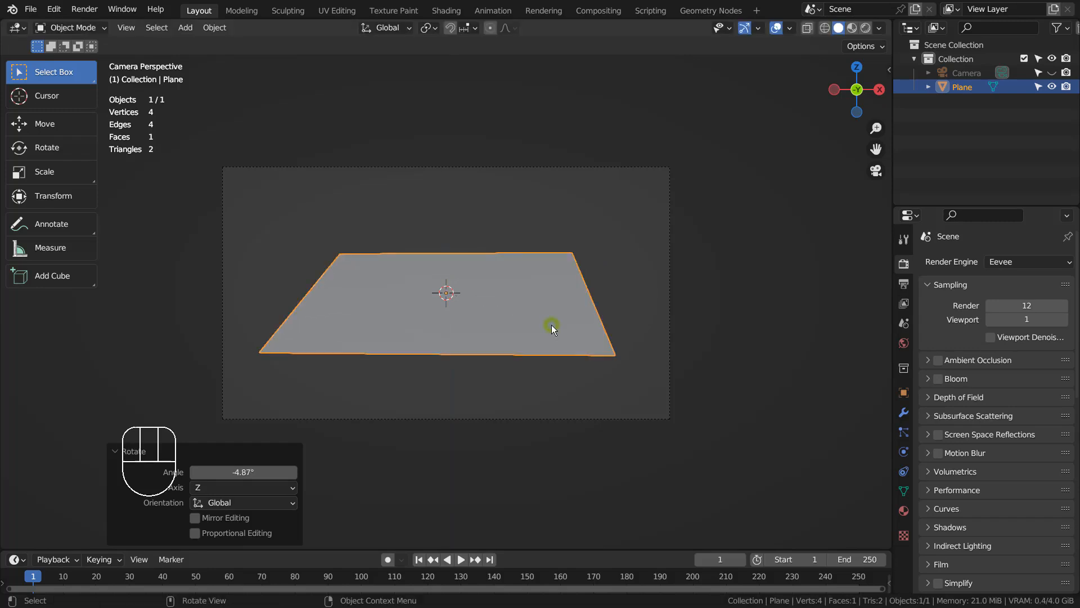
key("ctrl+z")
Rotate the plane in the right side view by 20° and again by about -3.6°, checking it through the camera.
key("KP_3")
key("r")
left_click(537, 361, "ctrl")
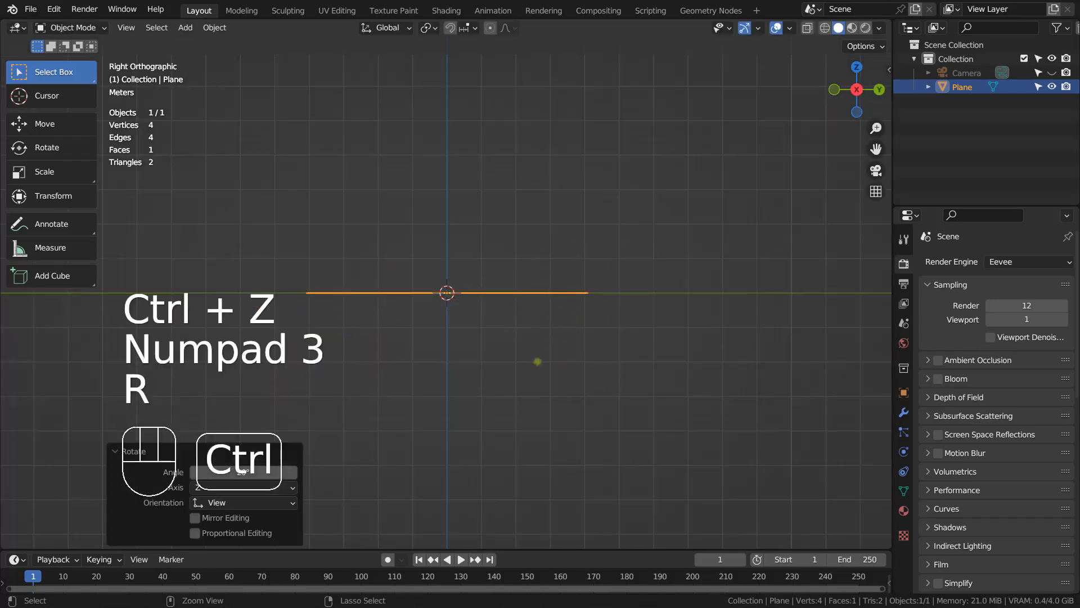
key("KP_0")
key("KP_3")
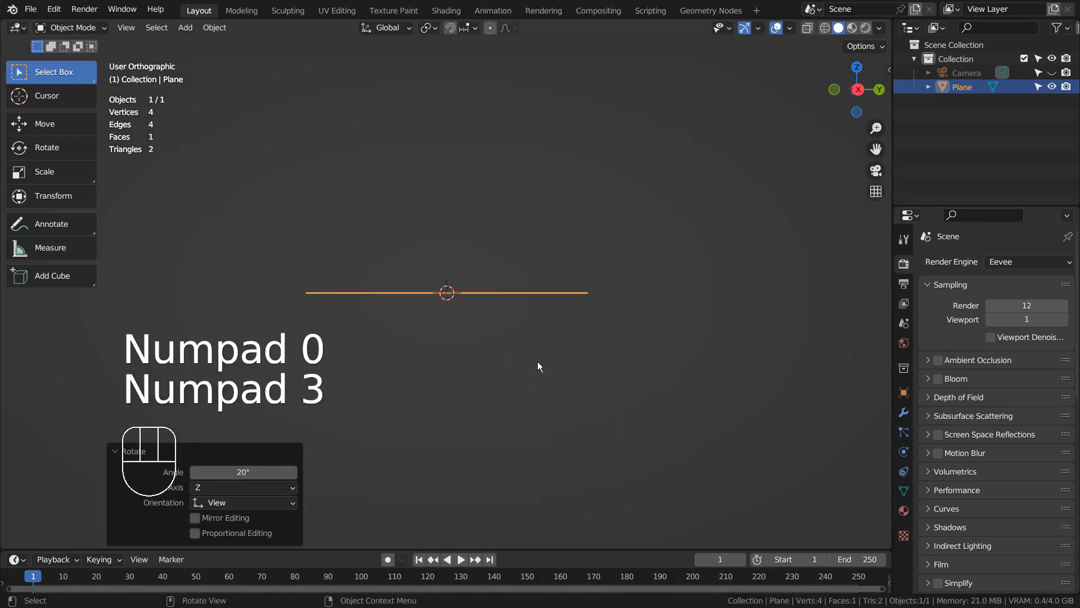
key("r")
left_click(541, 354)
key("KP_0")
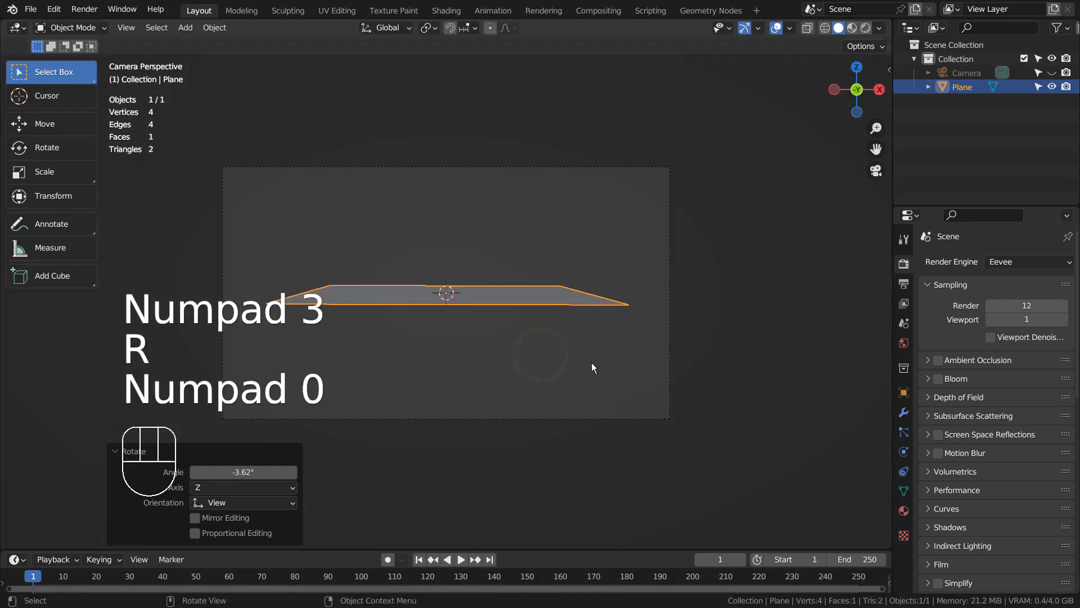
Rotate the plane by about -14.4° around the global Z axis and tilt it about -3° in the right side view.
key("r")
key("z")
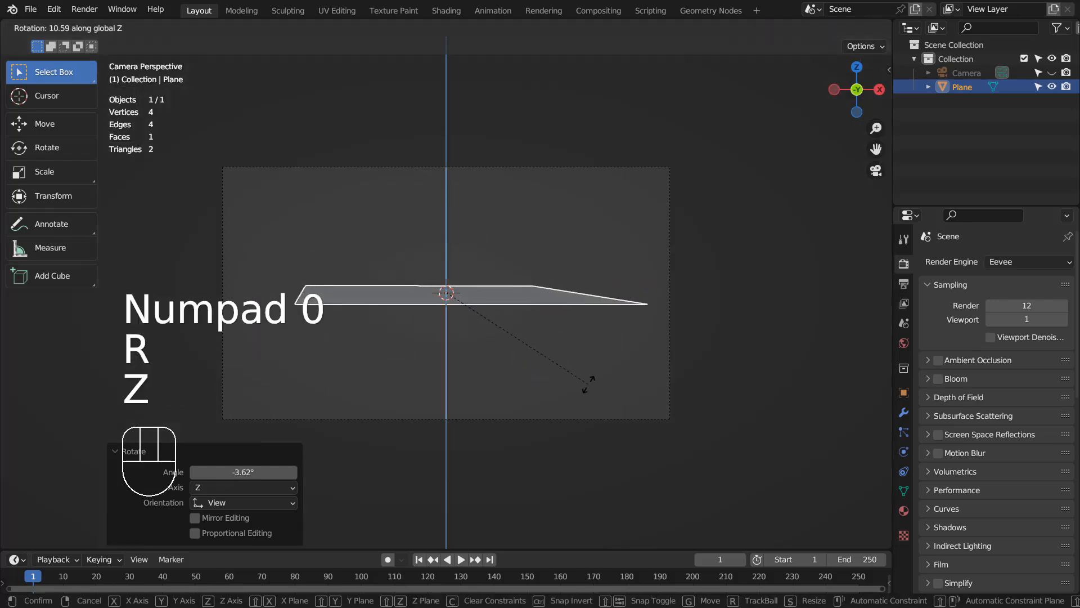
left_click(702, 332)
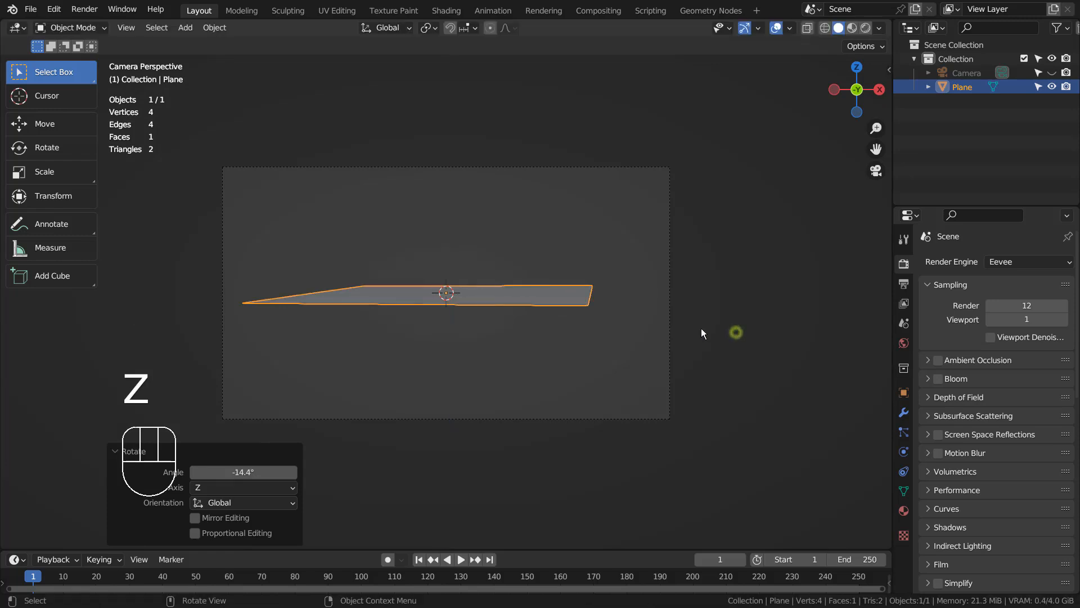
key("KP_3")
key("r")
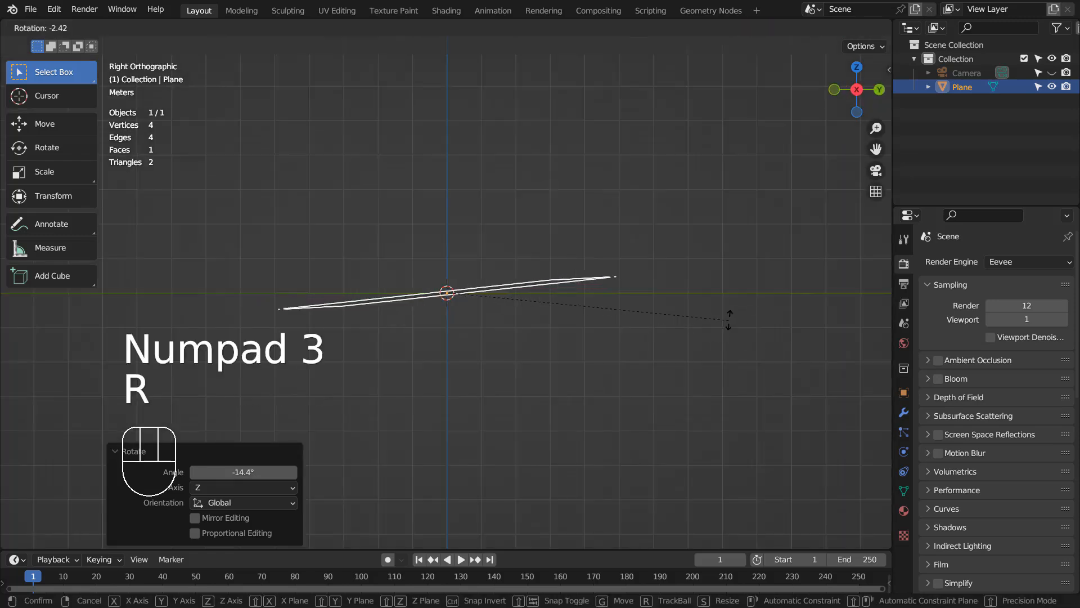
left_click(723, 317)
key("KP_0")
Move the plane about 1.1 m down and 0.3 m along X in the camera view, deselect it and render the image.
key("g")
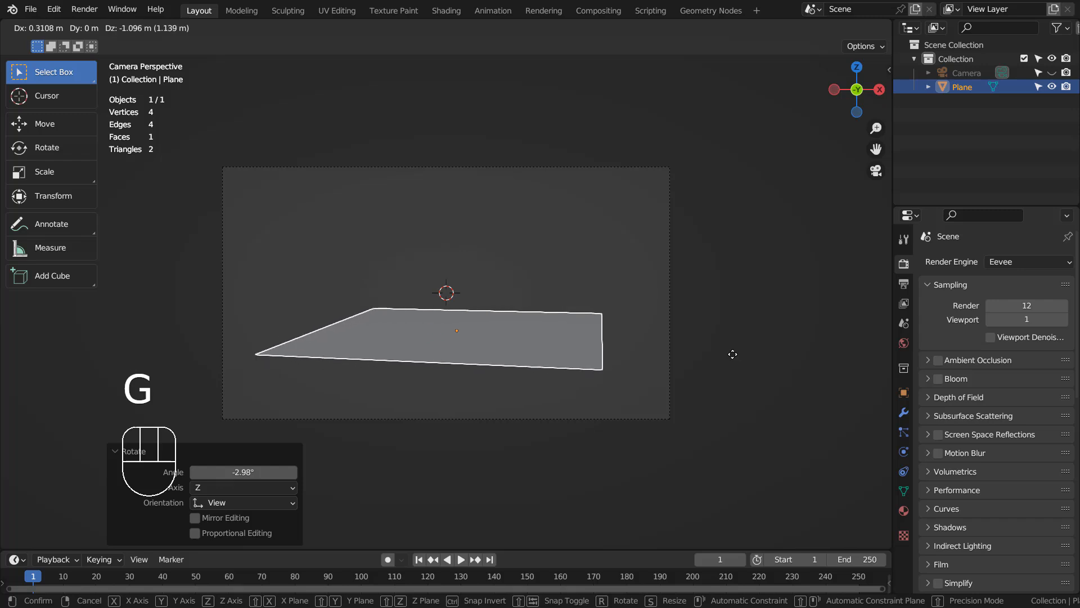
left_click(732, 356)
left_click(733, 357)
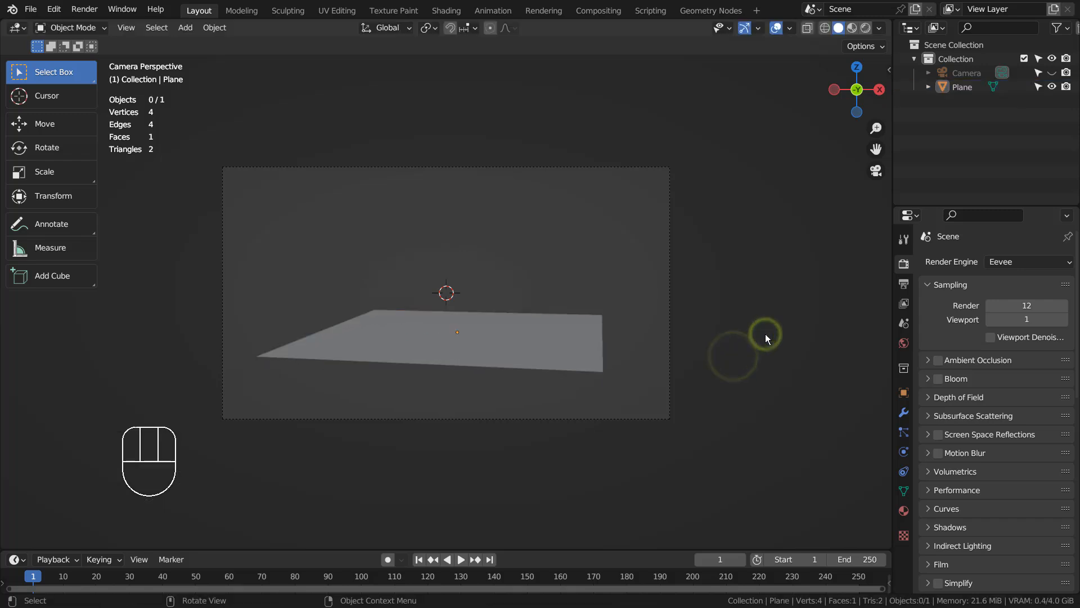
key("F12")
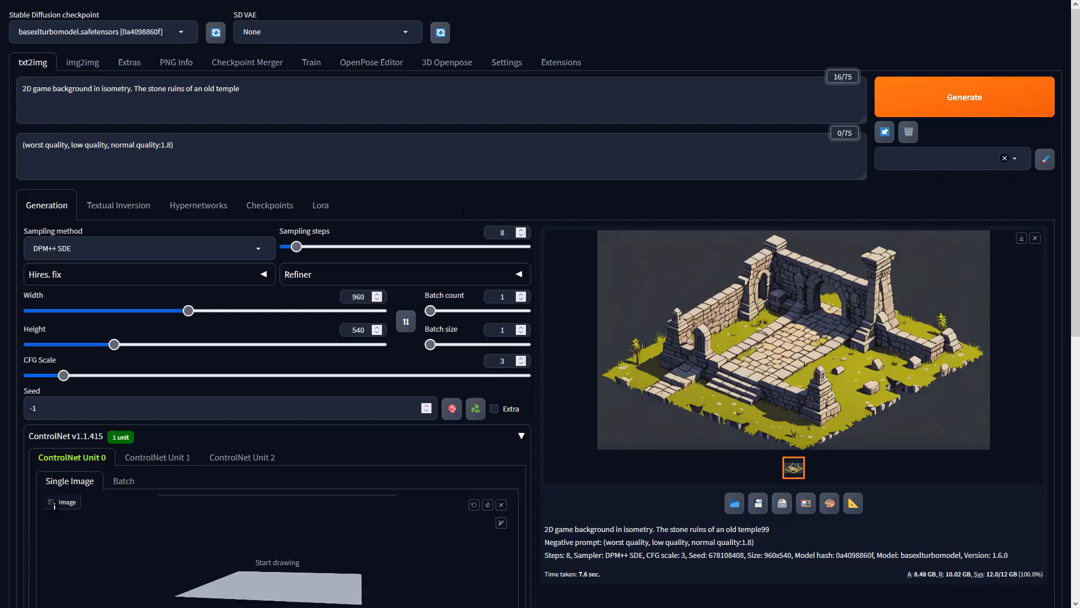
Switch to the Stable Diffusion web UI and review the temple prompt and the image width and height.
left_click(473, 112)
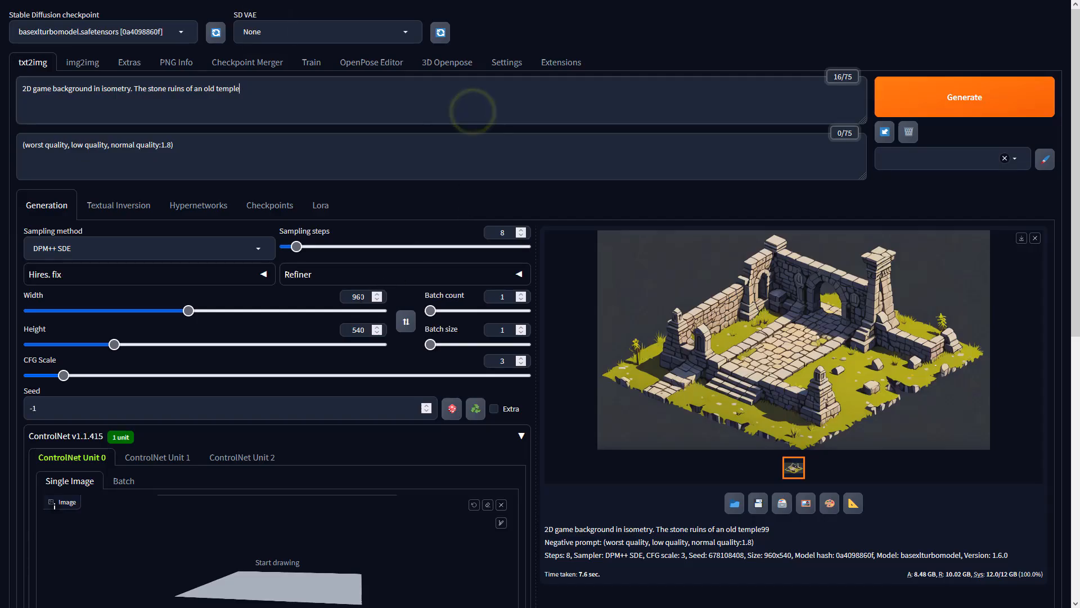
left_click(357, 296)
left_click(353, 330)
Configure ControlNet Unit 0 with the Depth control type, preprocessor none and the sai_xl_depth_256lora model.
scroll(604, 528, "down", 7)
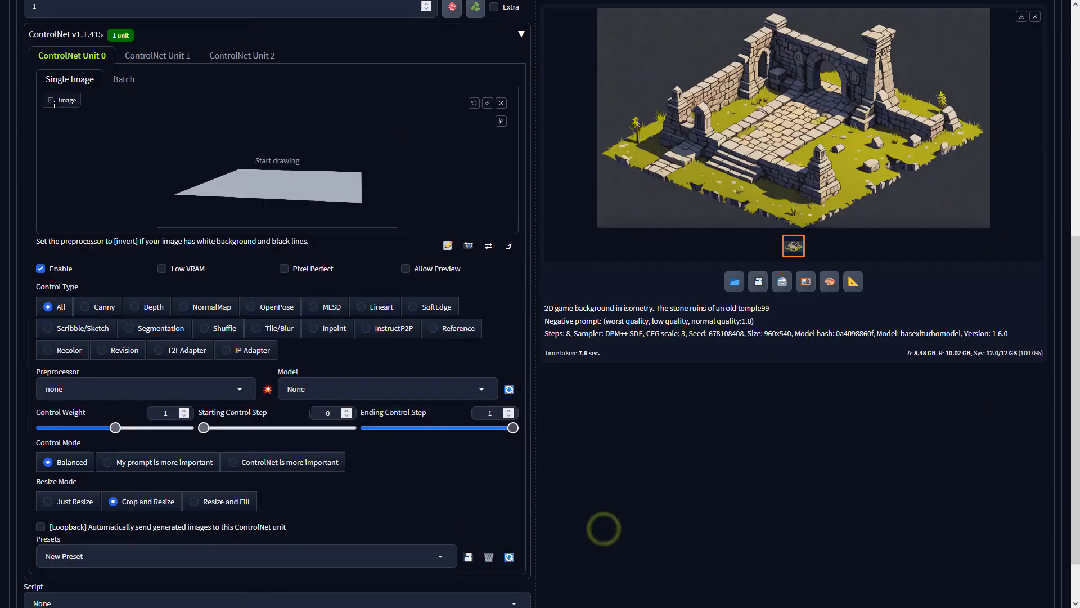
left_click(150, 309)
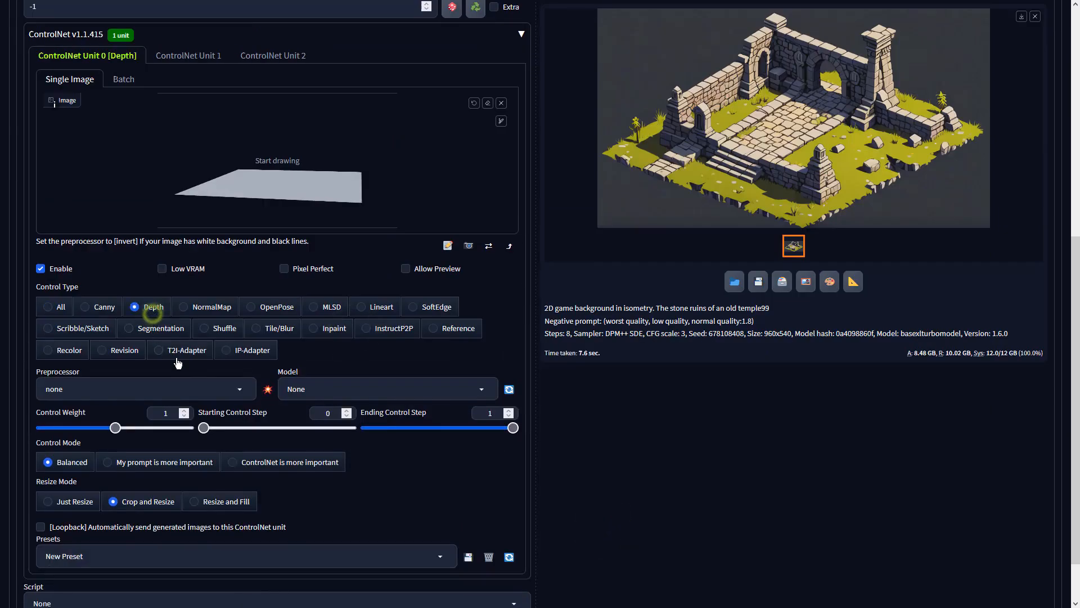
left_click(239, 389)
left_click(72, 325)
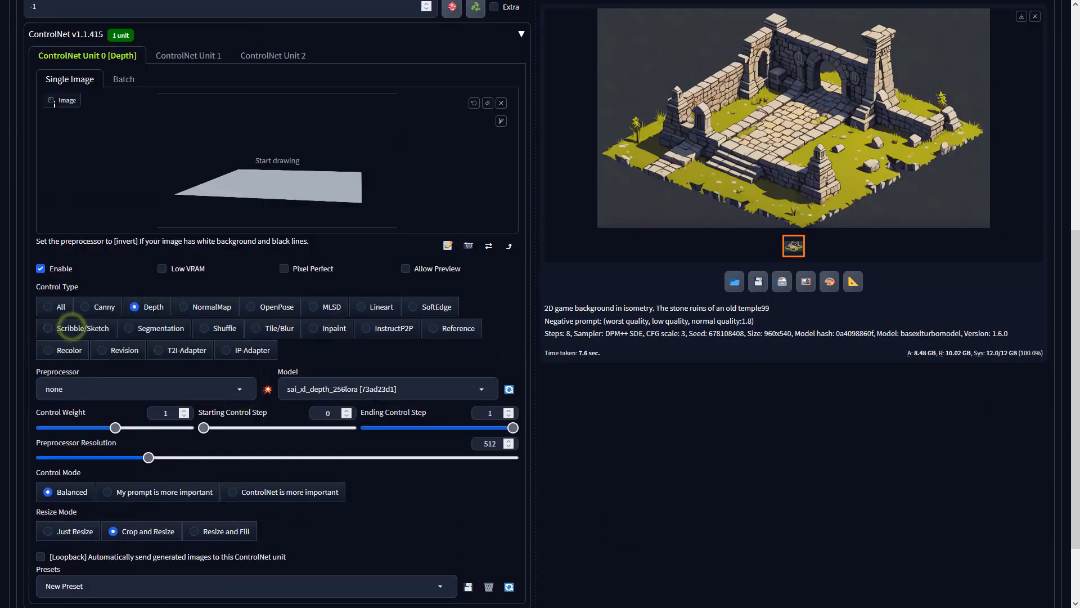
left_click(413, 394)
left_click(326, 375)
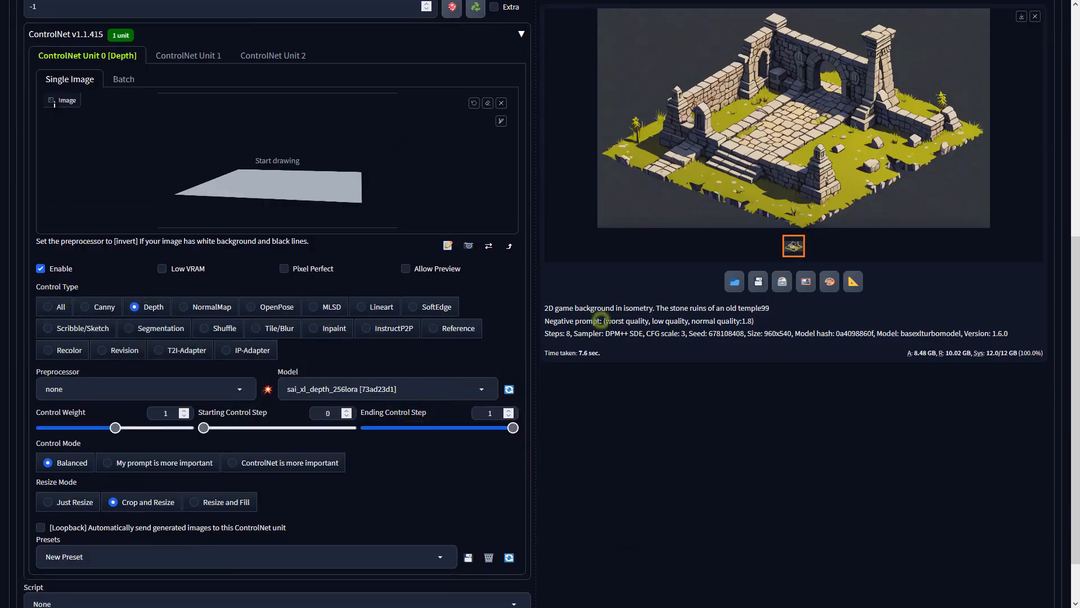
Generate the temple ruins image from the prompt and inspect the result at full size.
scroll(548, 316, "up", 7)
left_click(886, 99)
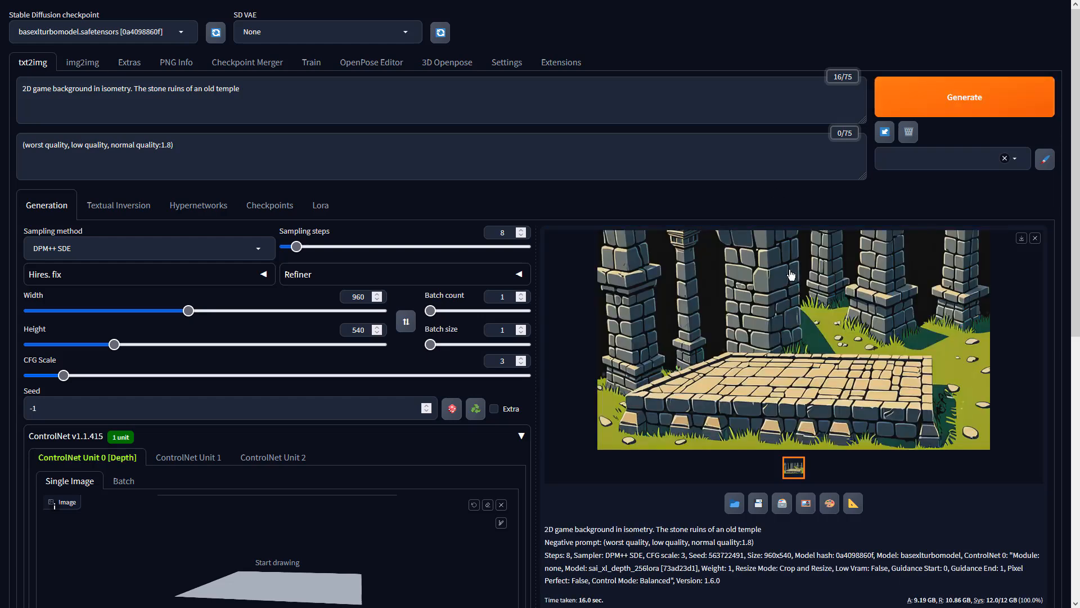
left_click(822, 356)
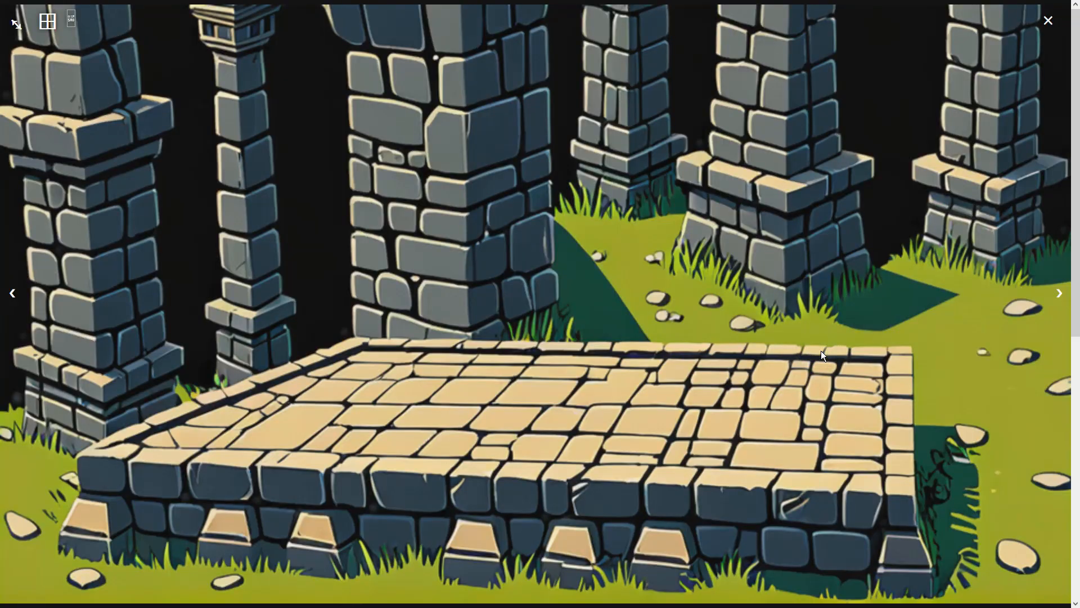
left_click(821, 350)
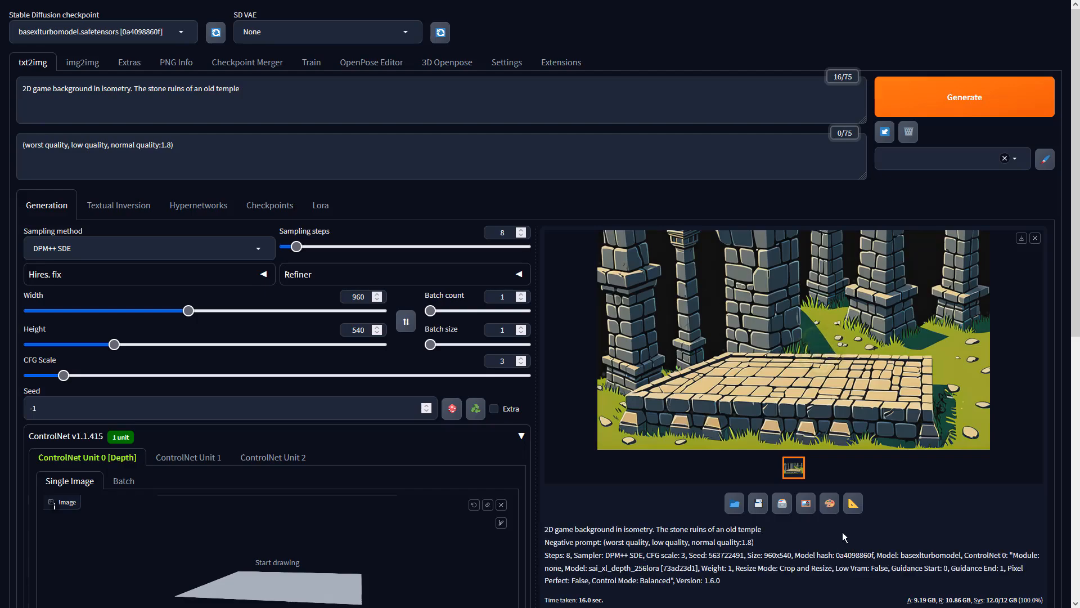
Send the generated temple image to img2img and set the batch count to 4.
left_click(811, 507)
scroll(400, 381, "down", 6)
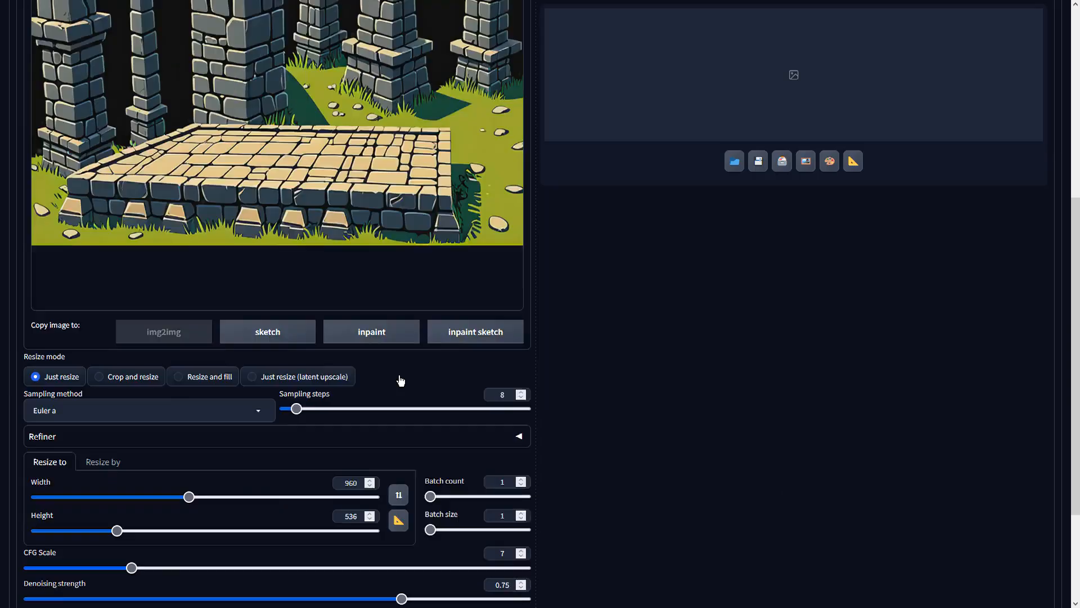
scroll(400, 381, "down", 1)
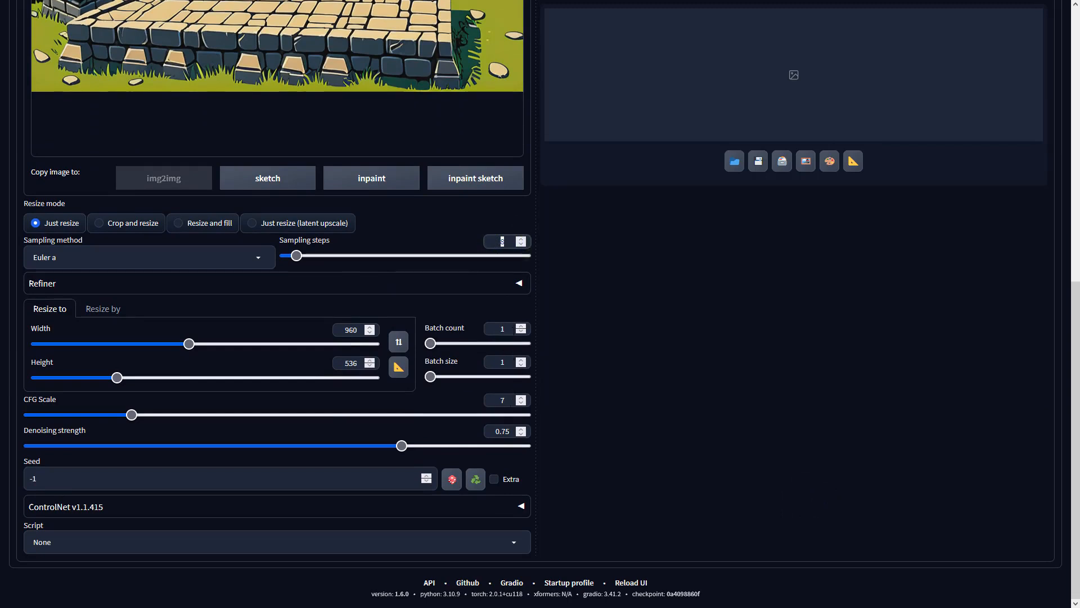
double_click(511, 328)
type("5")
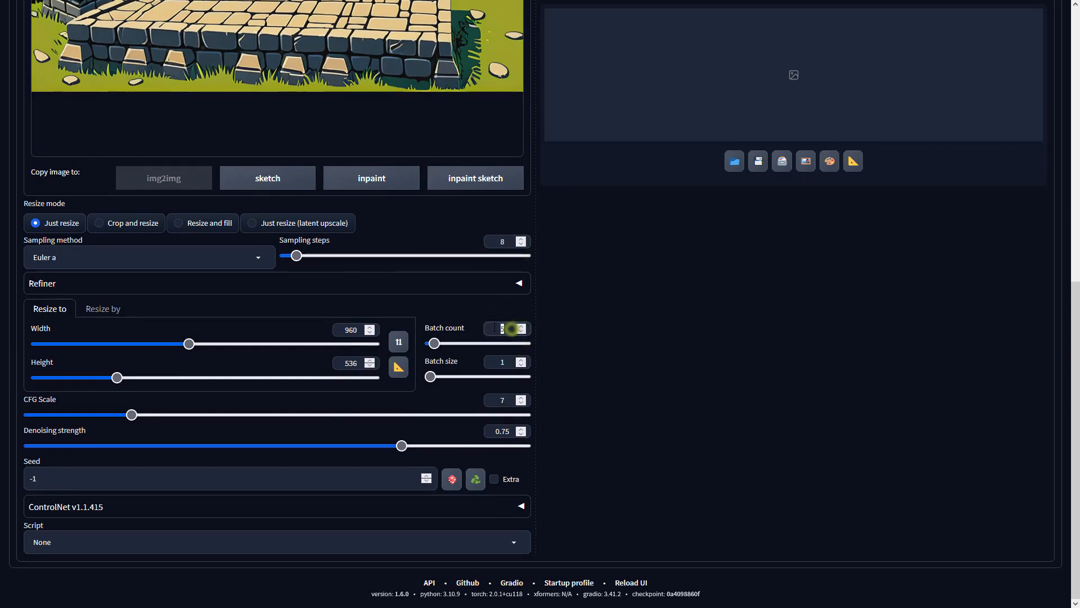
double_click(507, 329)
type("4")
Set the img2img CFG scale to 2 and the sampling method to DPM++ SDE, and generate the batch.
double_click(502, 400)
type("2")
left_click(190, 260)
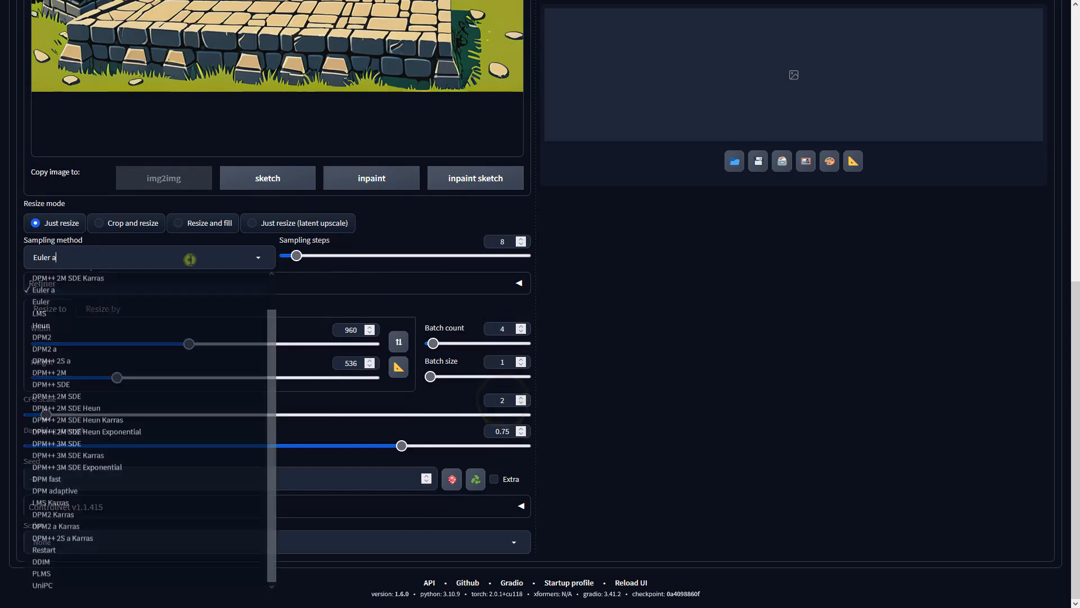
left_click(144, 390)
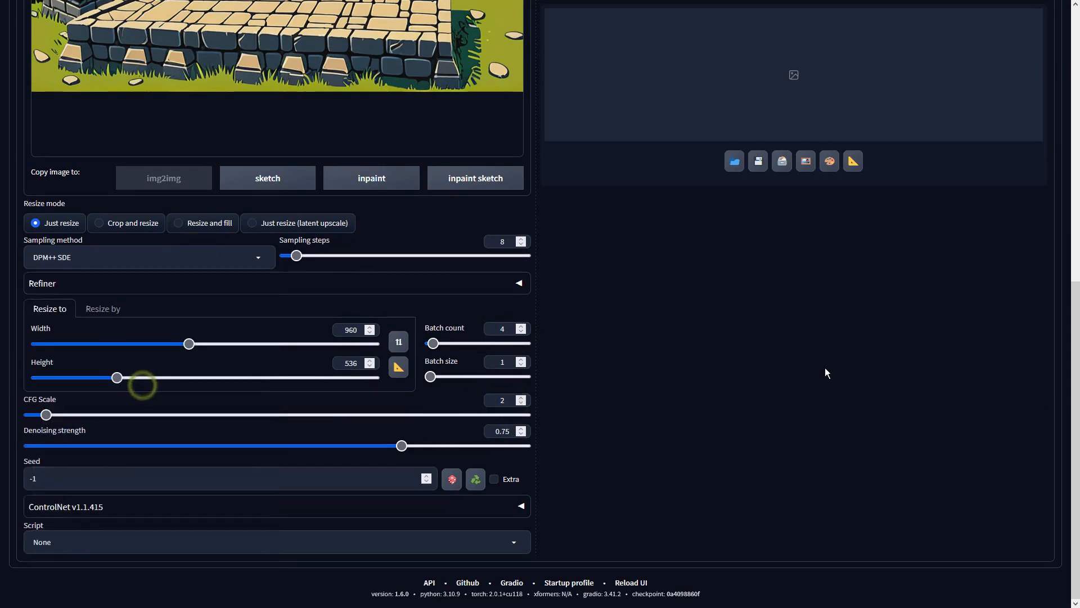
scroll(956, 400, "up", 9)
left_click(977, 116)
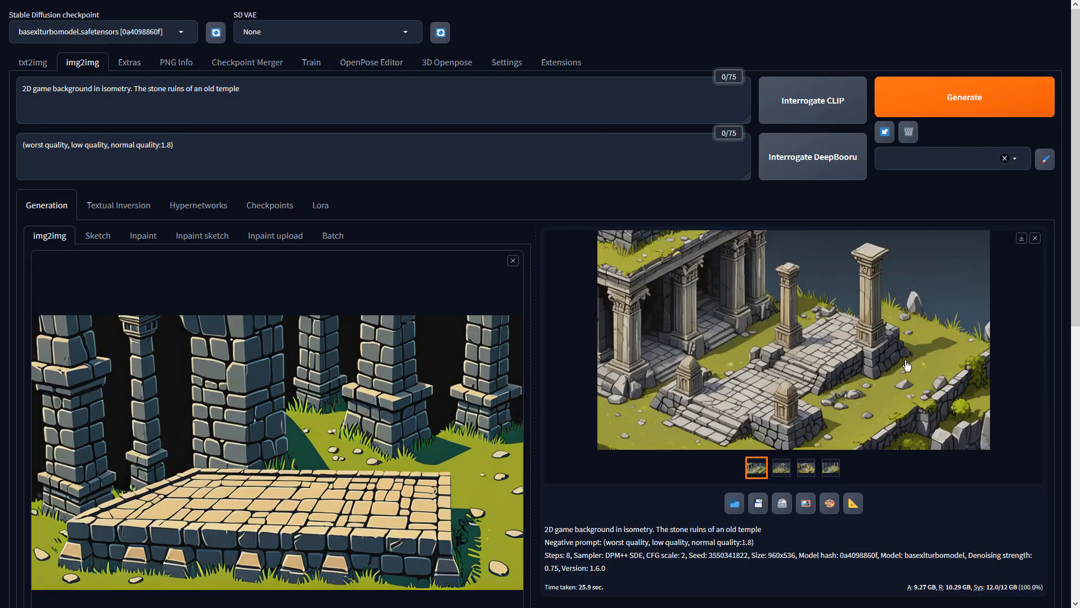
Browse the generated temple variations at full size, ending on the fourth image with the arched entrance and pine trees.
left_click(898, 414)
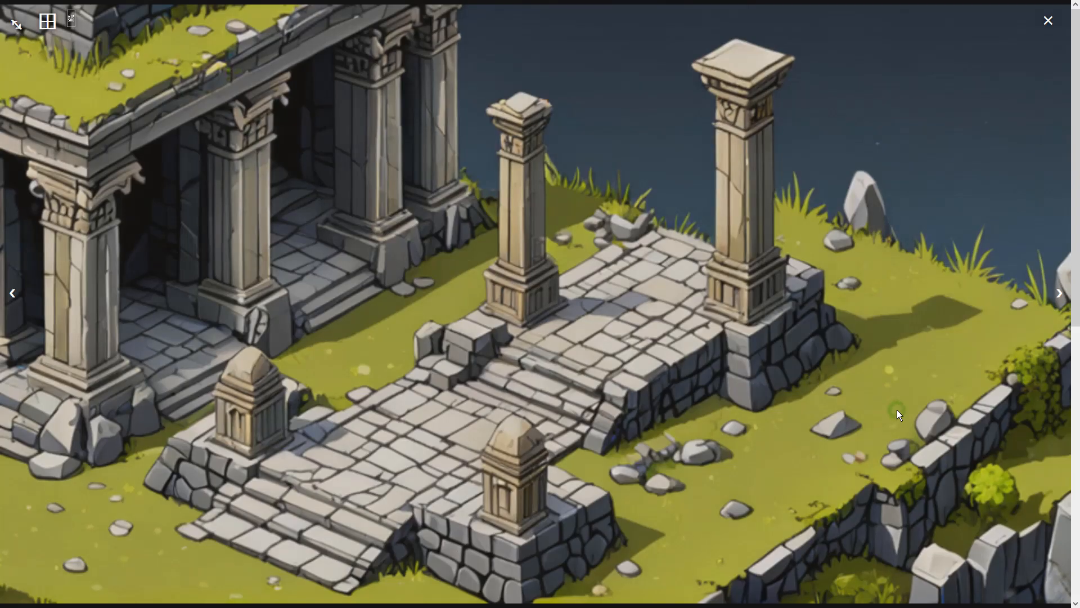
left_click(1056, 293)
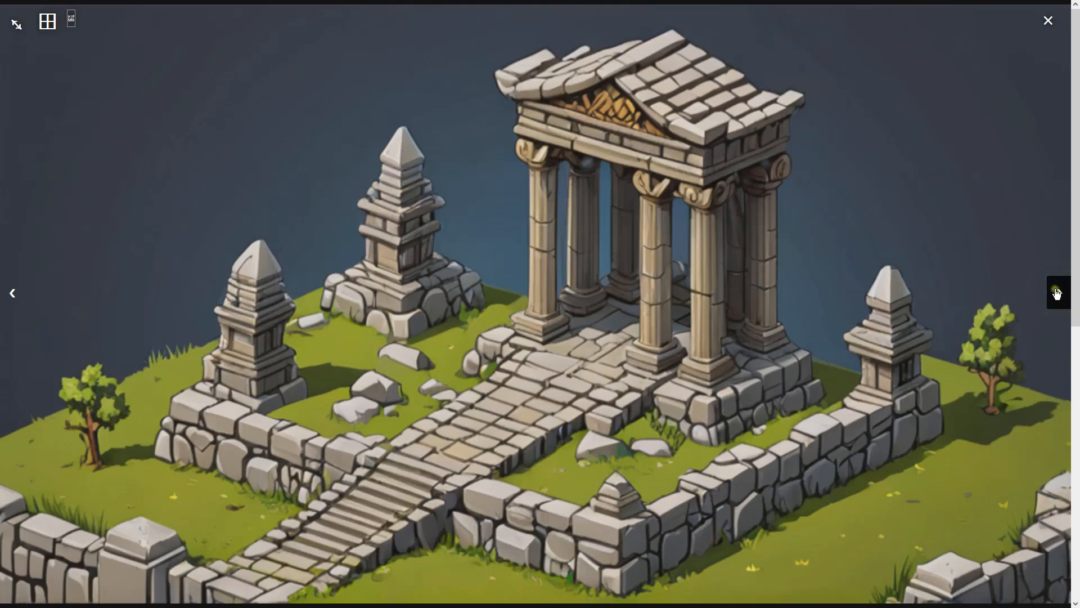
left_click(1056, 293)
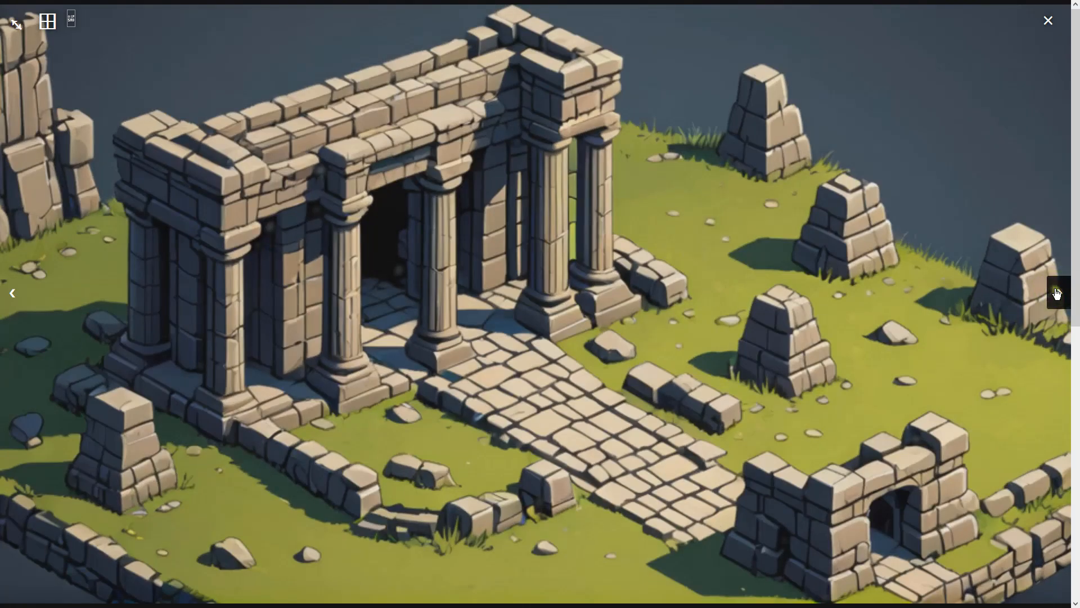
left_click(1056, 293)
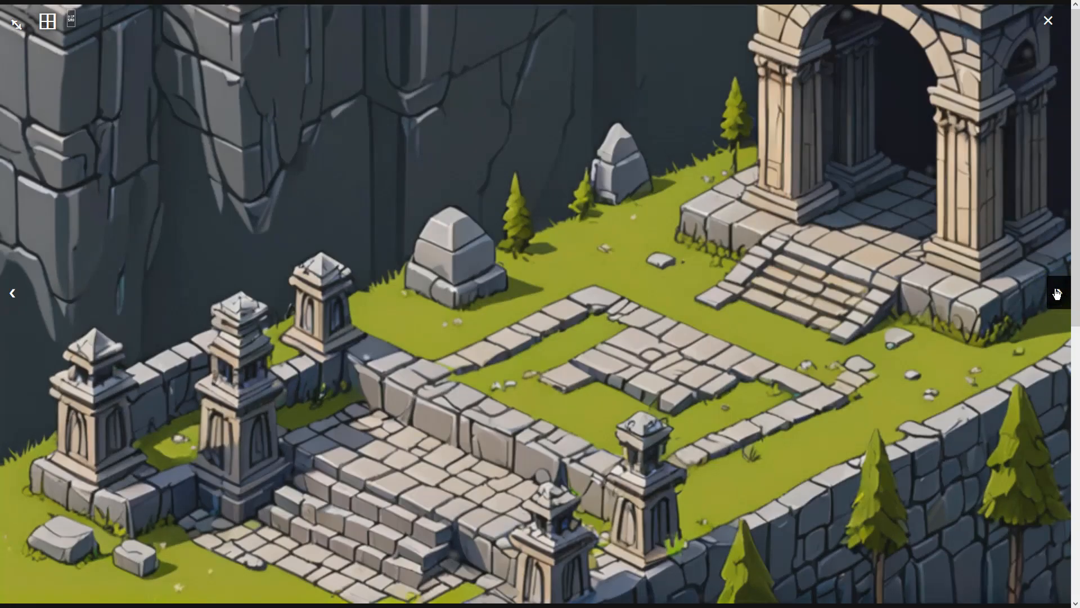
left_click(1057, 293)
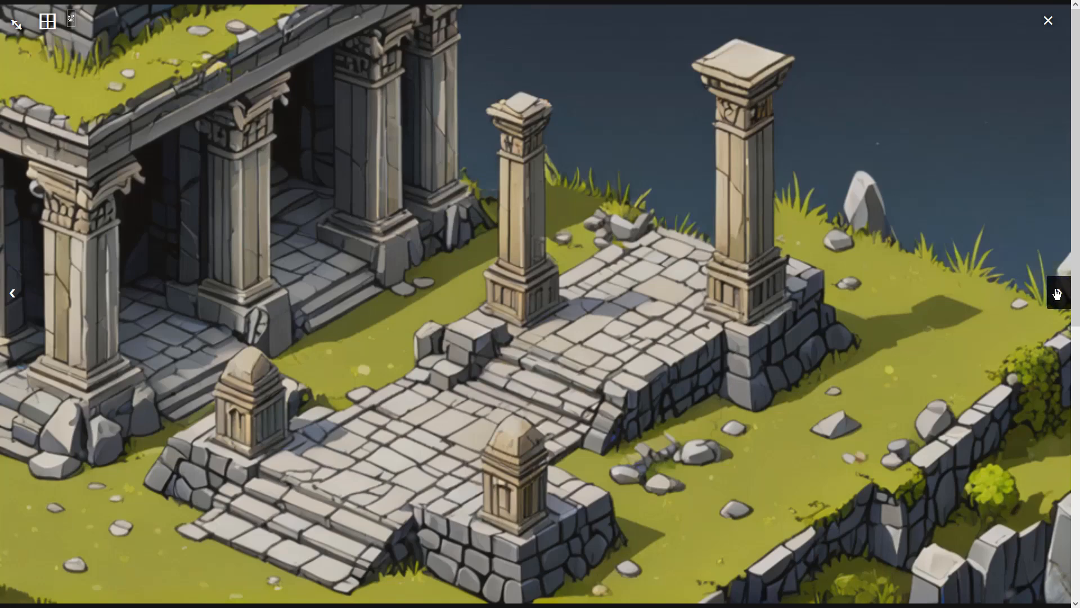
left_click(12, 294)
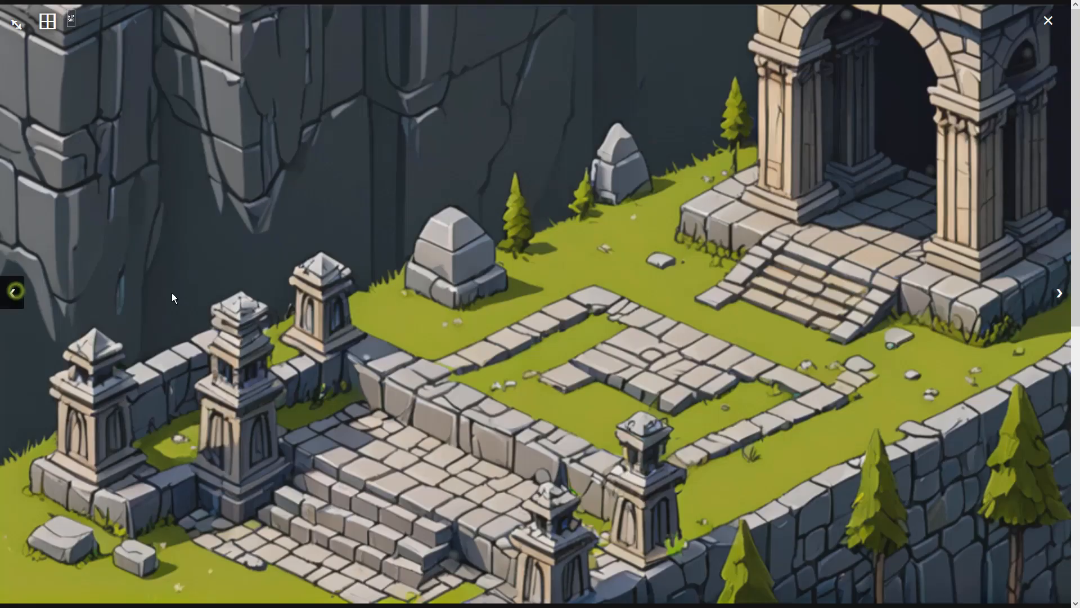
key("Escape")
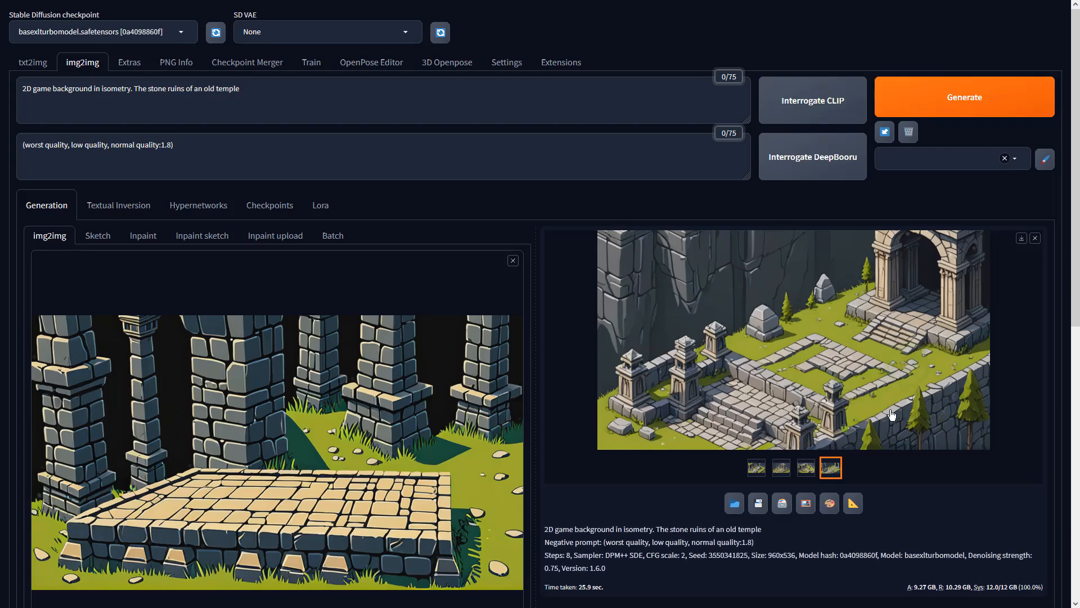
Send the fourth variation to Extras and process it with Resize 1 and the 4x-UltraSharp upscaler.
left_click(851, 504)
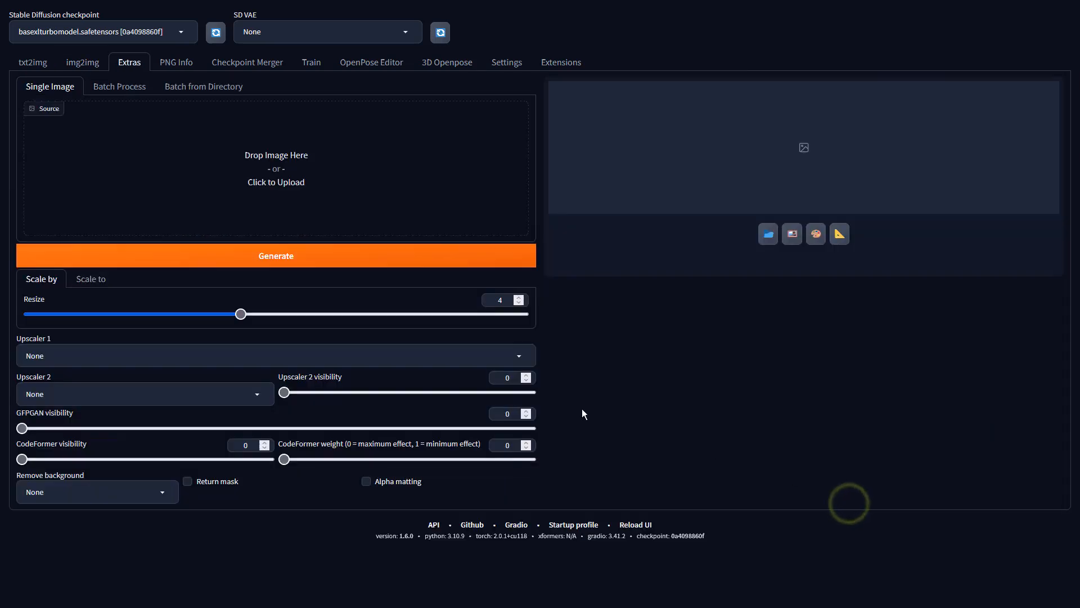
left_click(506, 296)
left_click(519, 356)
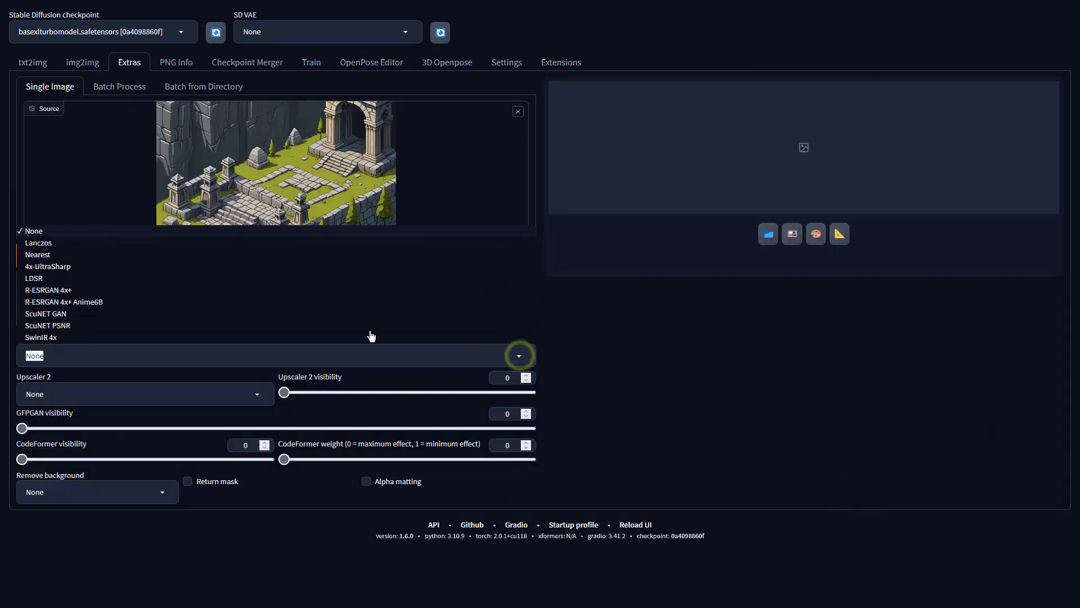
left_click(149, 268)
left_click(323, 263)
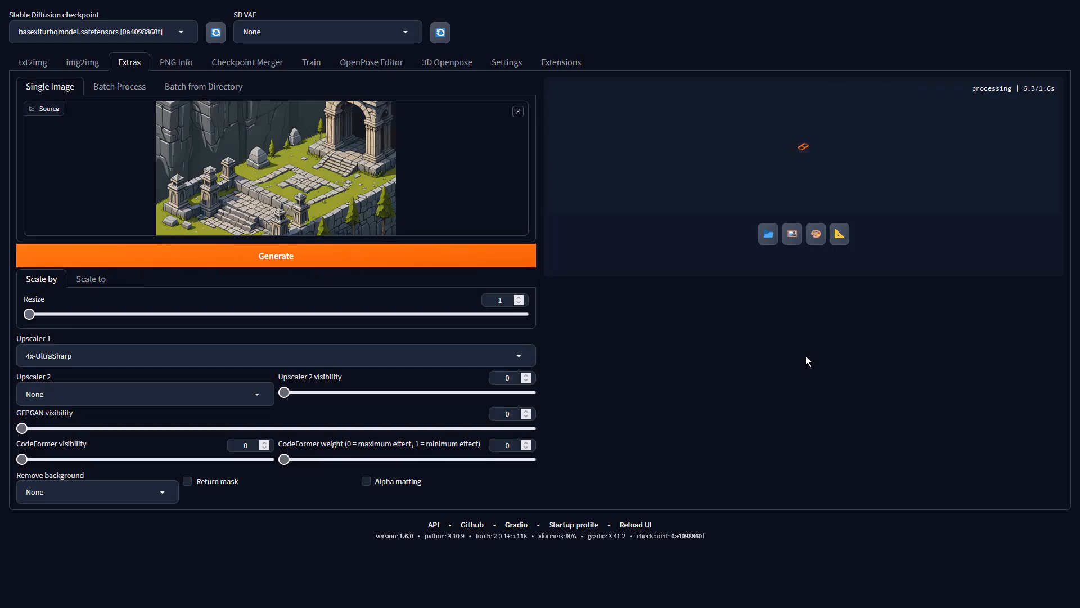
left_click(799, 288)
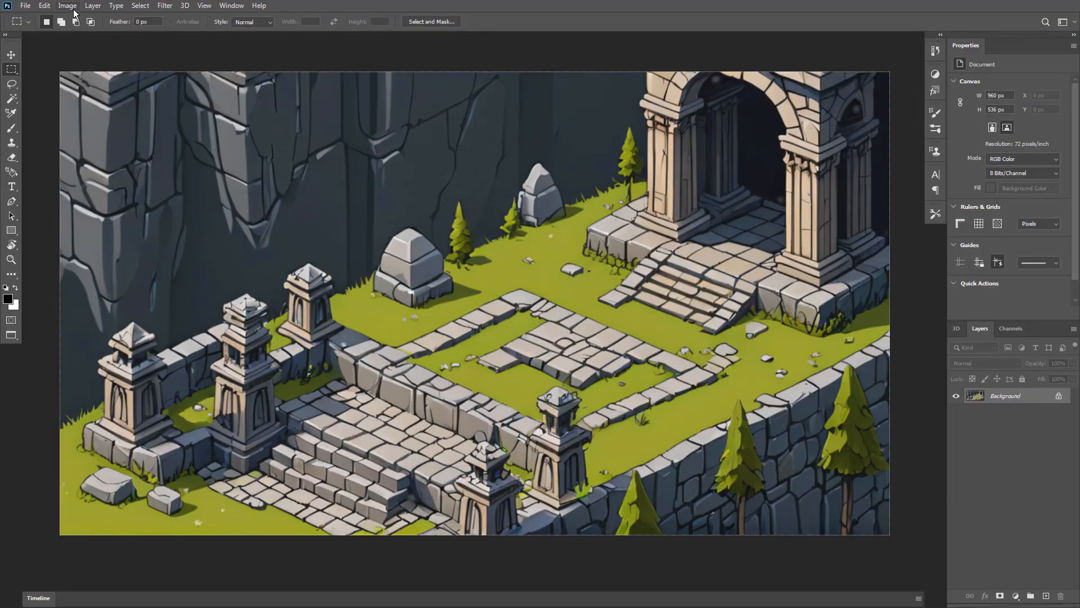
Switch to Photoshop and increase the vibrance of the processed temple image with the Vibrance adjustment.
left_click(70, 7)
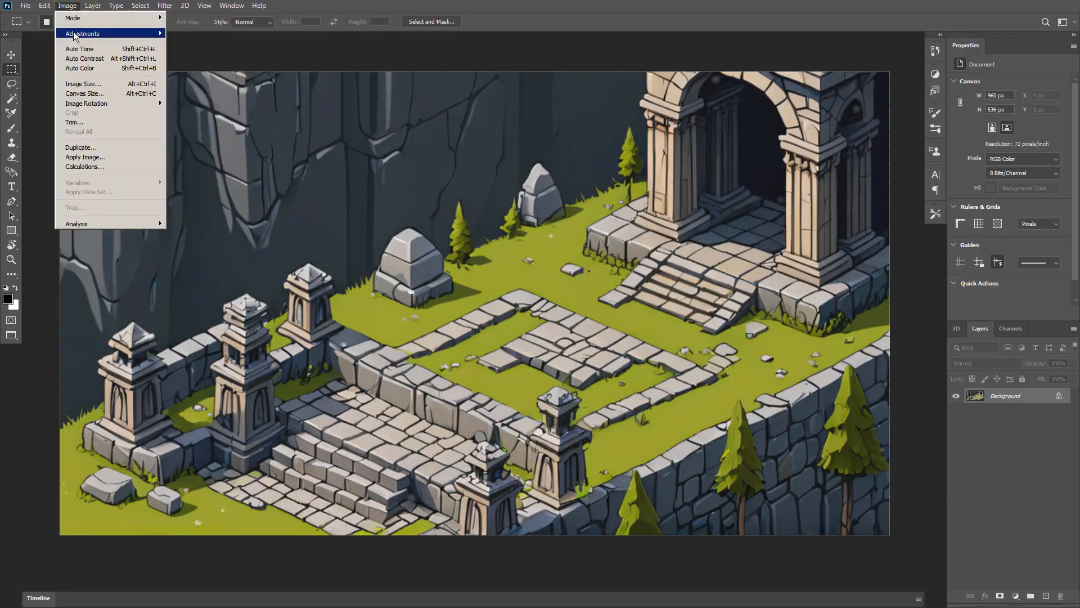
mouse_move(116, 35)
left_click(214, 77)
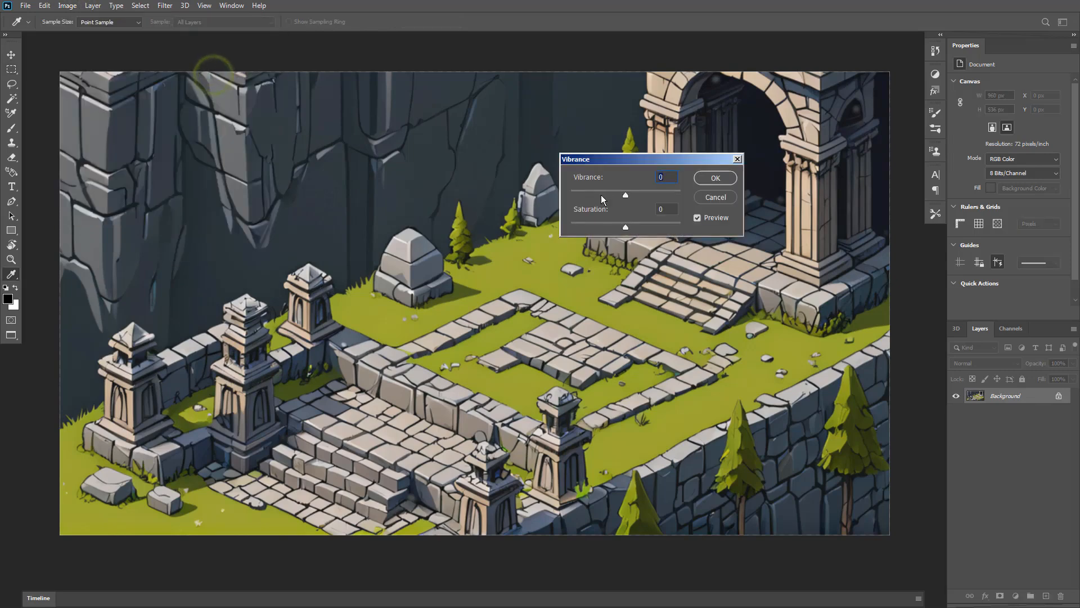
left_click_drag(625, 195, 654, 225)
left_click(713, 178)
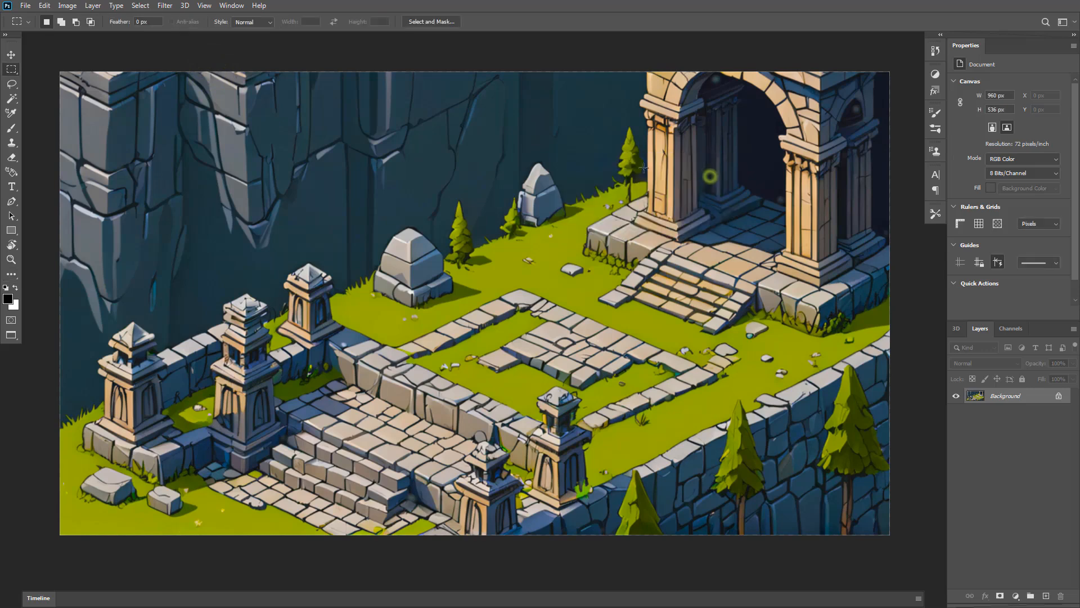
Apply Auto Color, Auto Contrast and Auto Tone to the temple image.
left_click(67, 6)
left_click(83, 63)
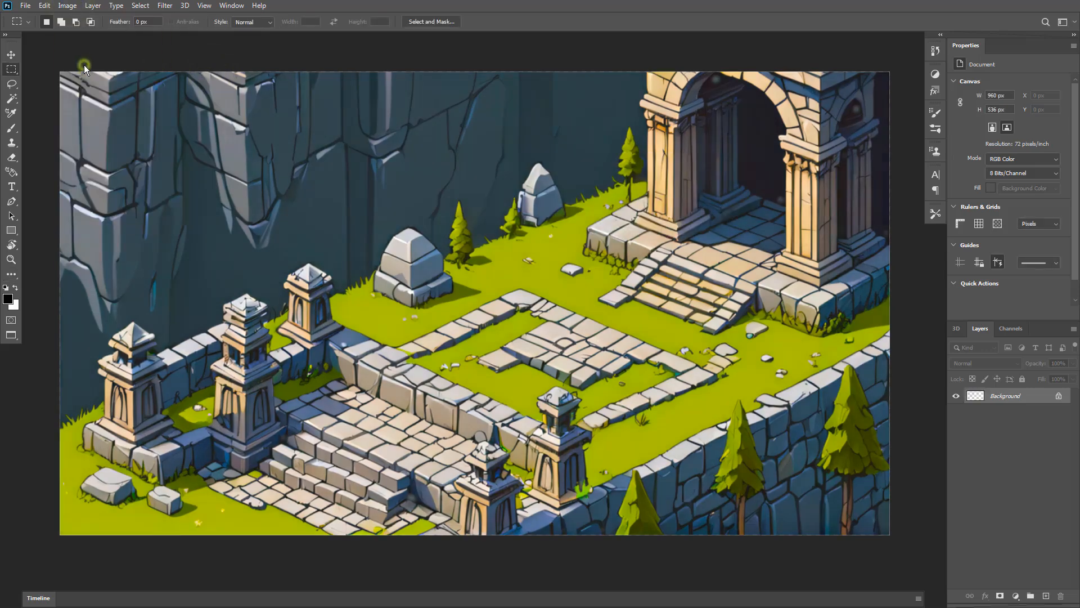
left_click(60, 4)
left_click(68, 60)
left_click(67, 4)
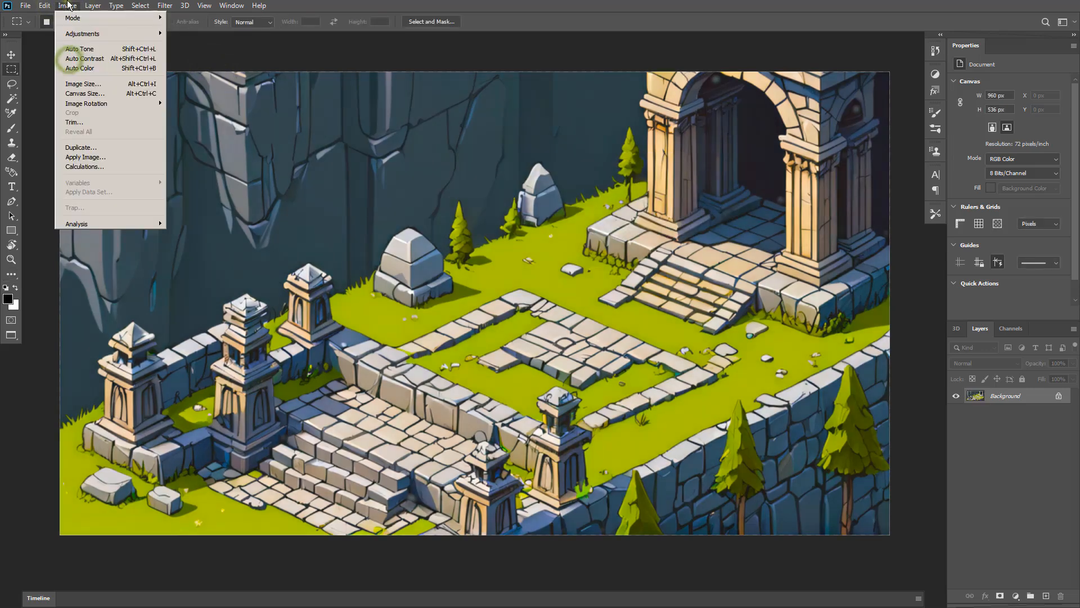
left_click(78, 50)
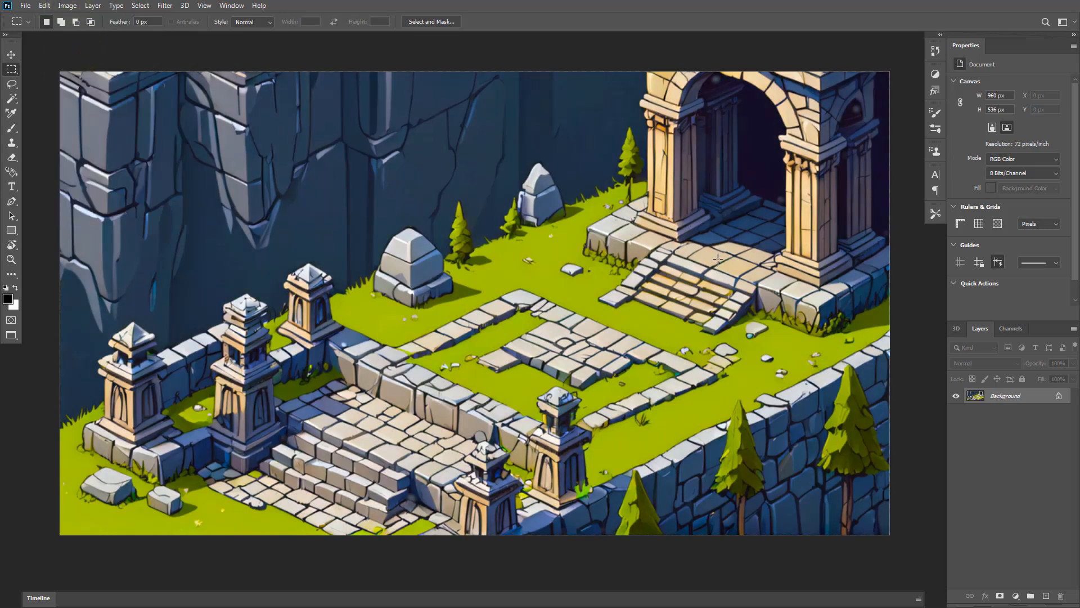
Darken the image's midtones with a Levels adjustment, setting the RGB midtone input to 0.84.
left_click(67, 6)
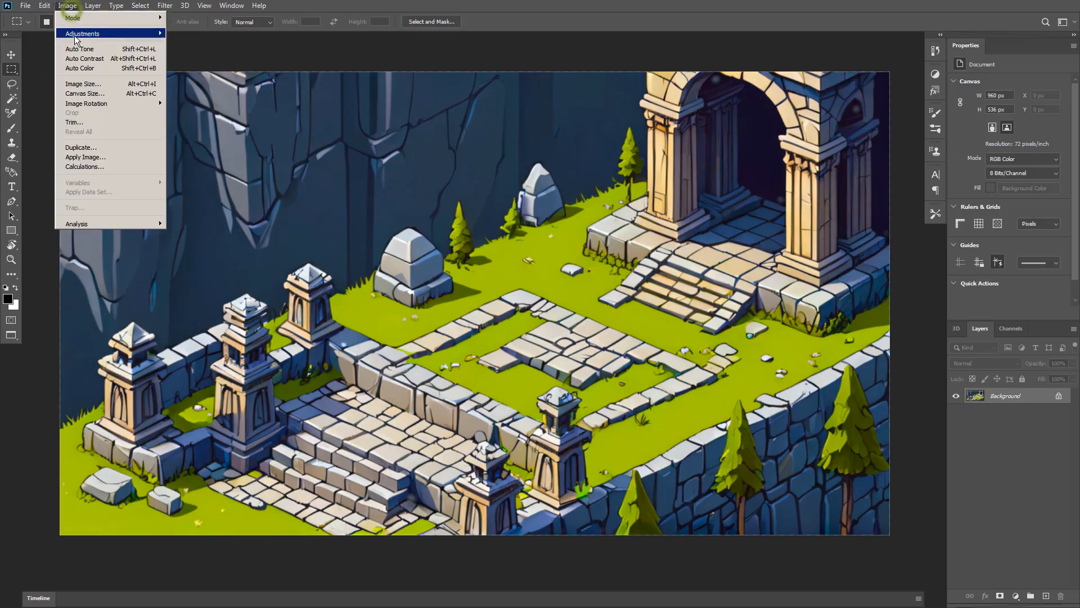
mouse_move(101, 30)
left_click(236, 42)
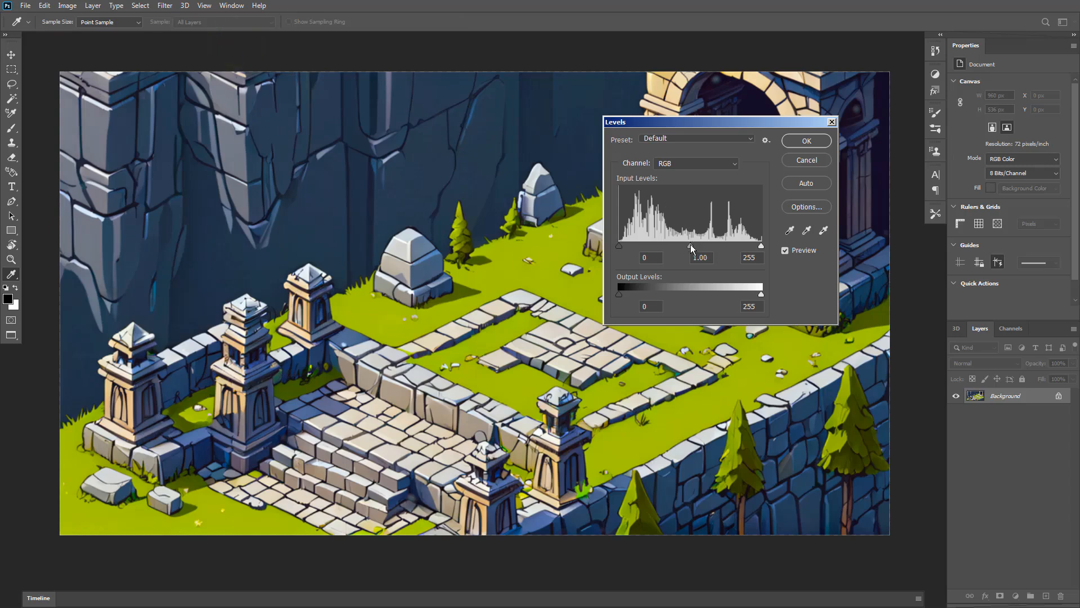
left_click_drag(690, 246, 707, 248)
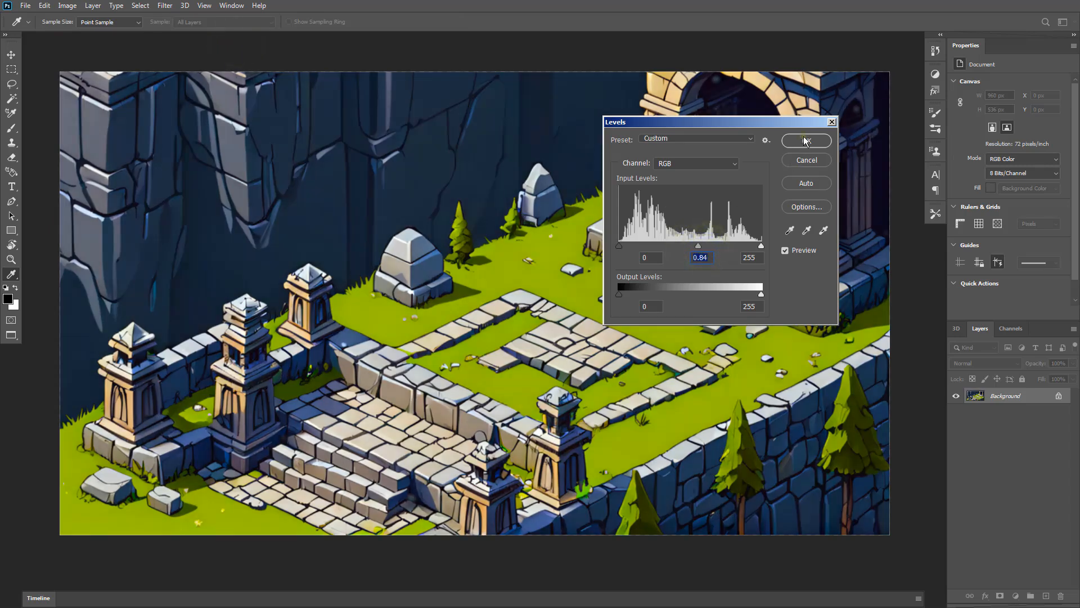
left_click(806, 141)
Compare the original image with the Levels-adjusted version through the history states, ending on the adjusted version.
left_click(935, 50)
left_click(852, 79)
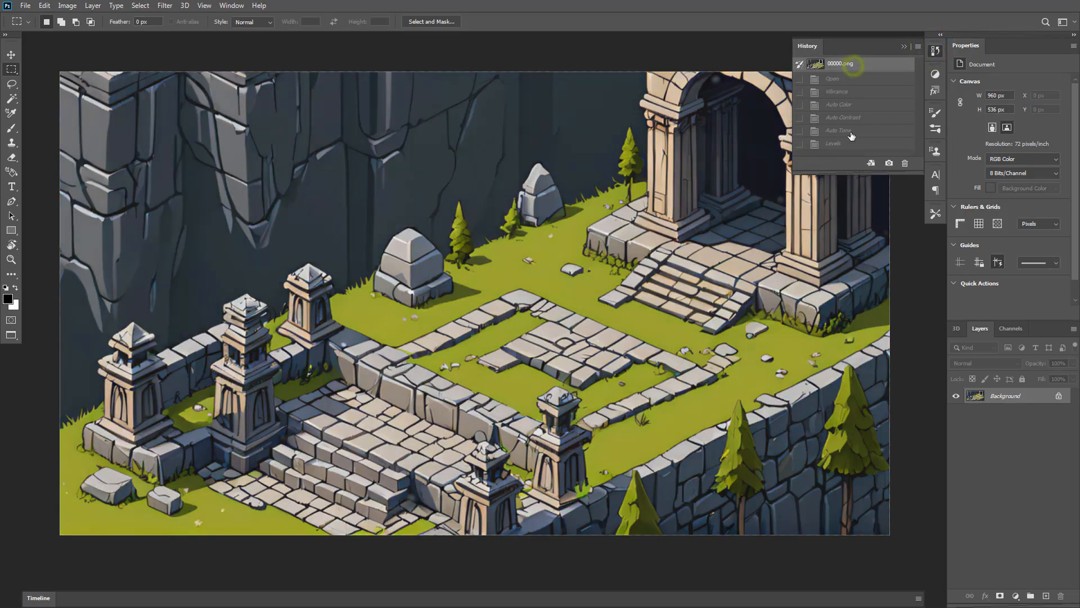
left_click(841, 142)
left_click(859, 65)
left_click(846, 147)
left_click(844, 64)
left_click(851, 144)
left_click(934, 52)
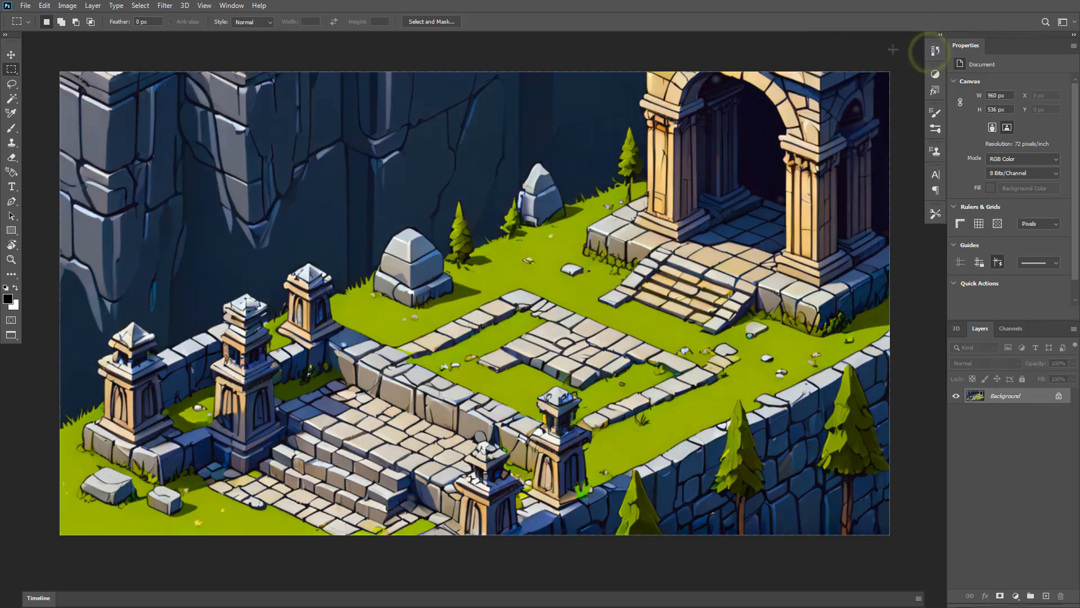